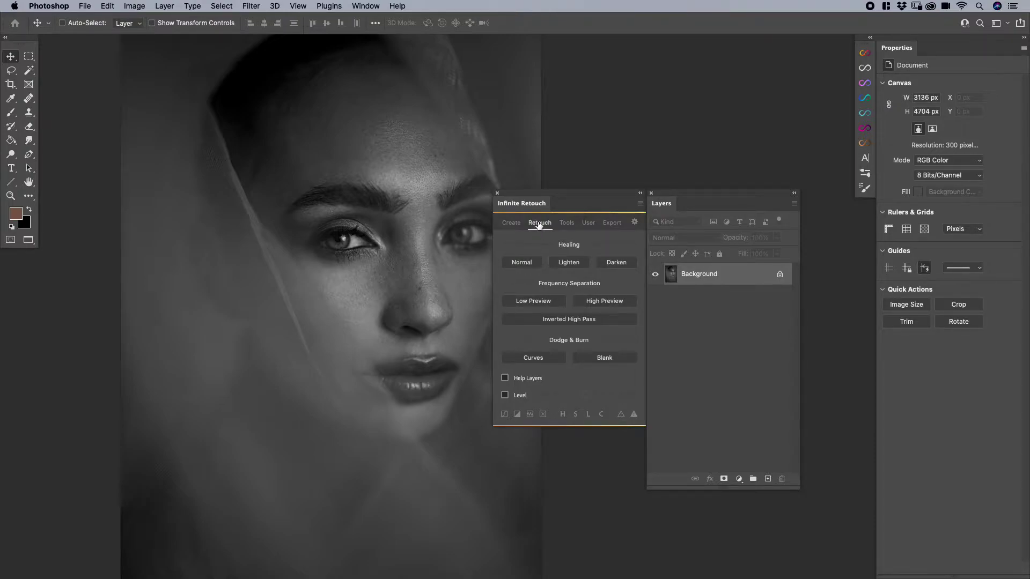
# Bring up the Healing Normal action's settings page in Infinite Retouch
pyautogui.rightClick(520, 265)
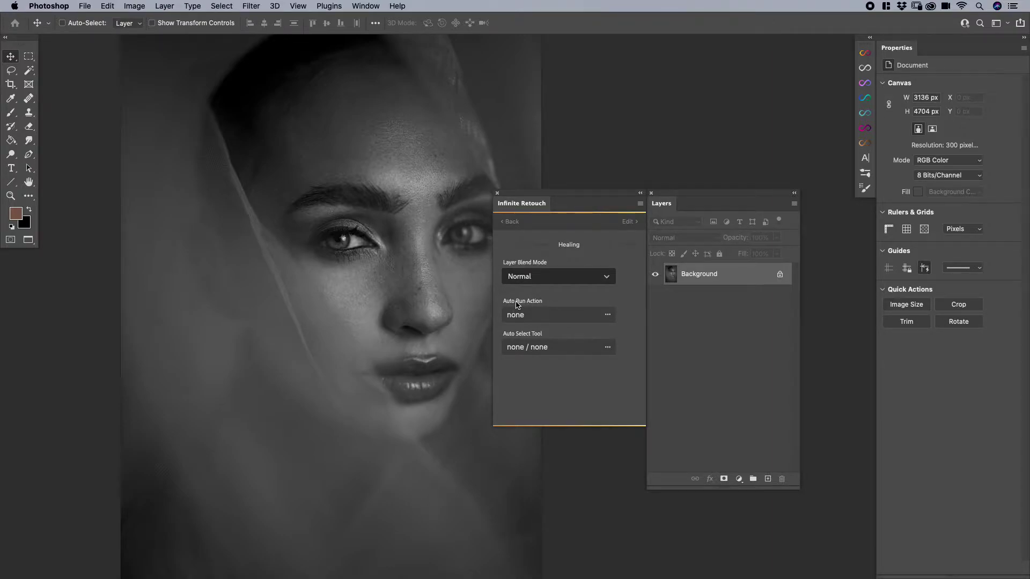
# Go back, run Healing Normal to add a Normal layer in a Healing group, and reopen its settings
pyautogui.click(509, 224)
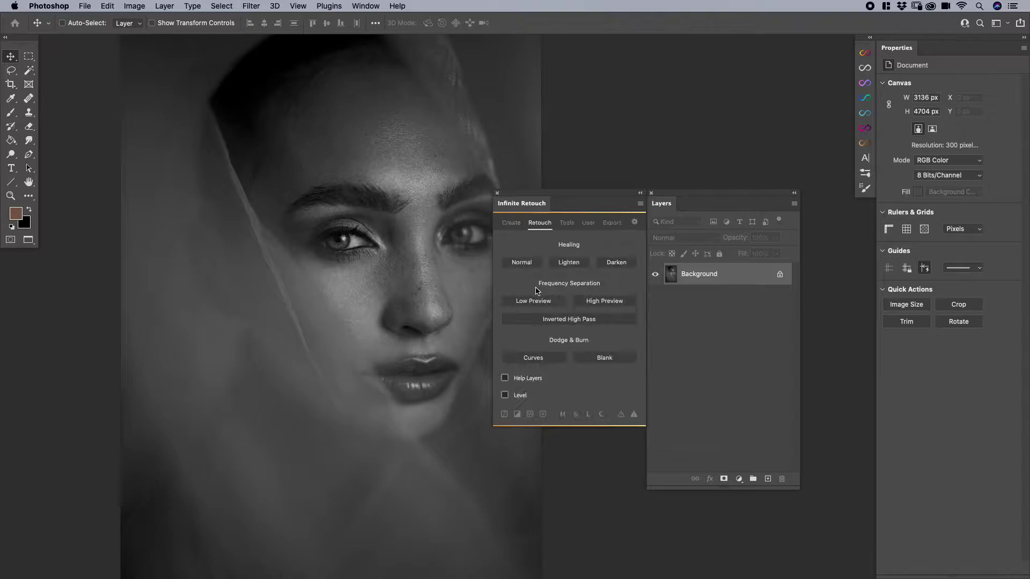
pyautogui.click(533, 264)
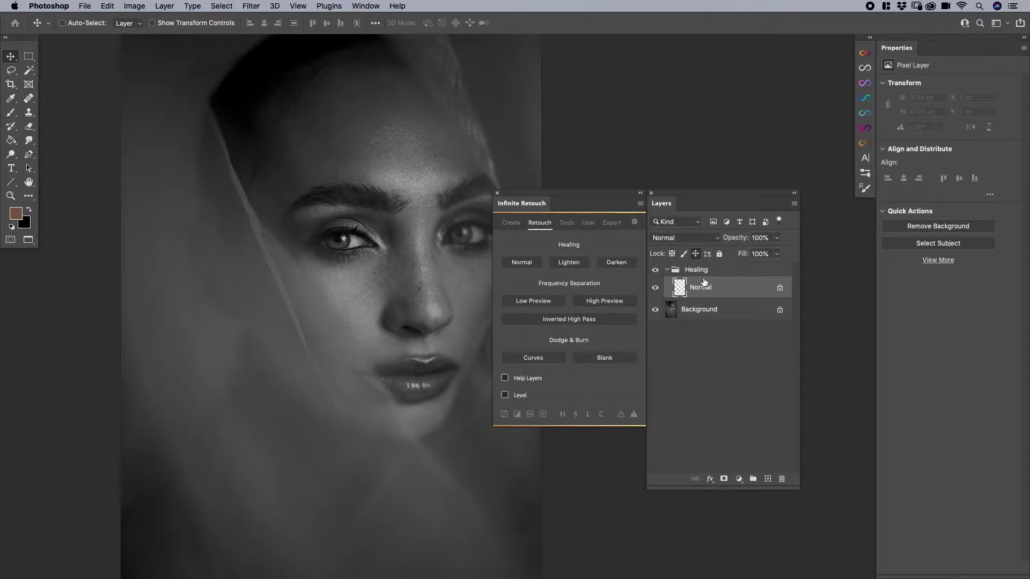
pyautogui.rightClick(514, 263)
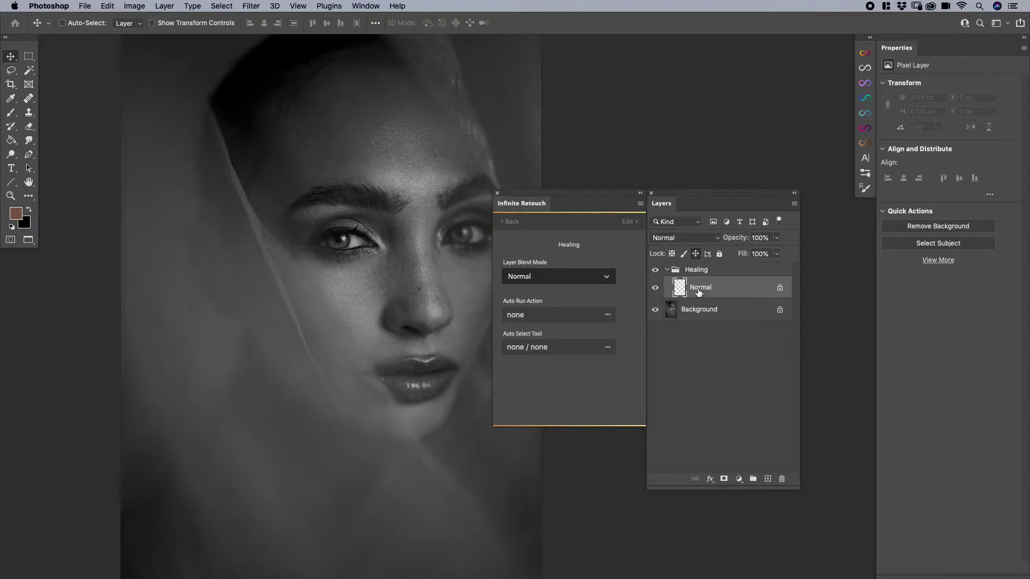
# Set Healing Normal's Auto Run Action to Grain from the Pratik Naik Actions set
pyautogui.click(527, 315)
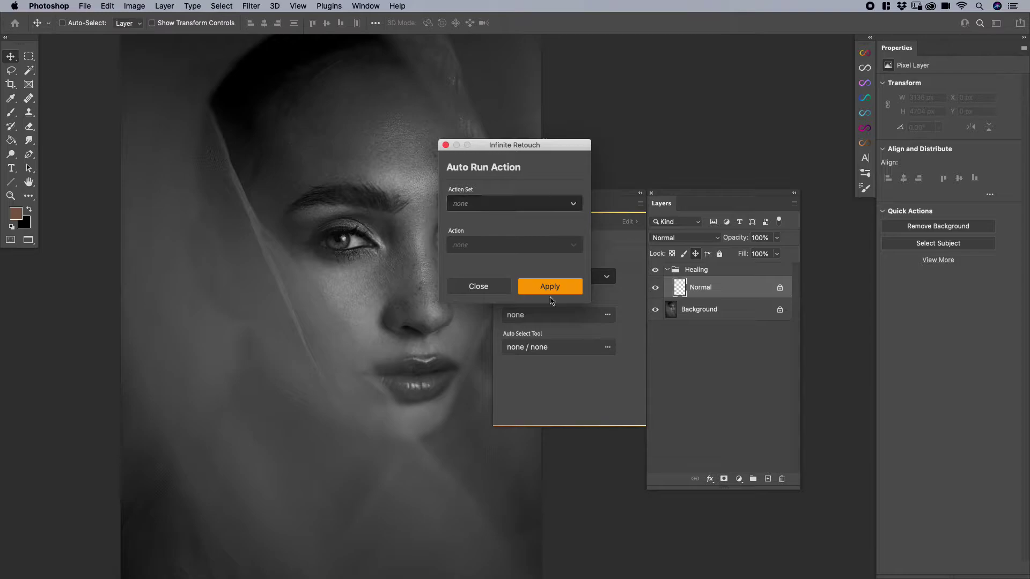
pyautogui.moveTo(512, 146); pyautogui.dragTo(478, 151)
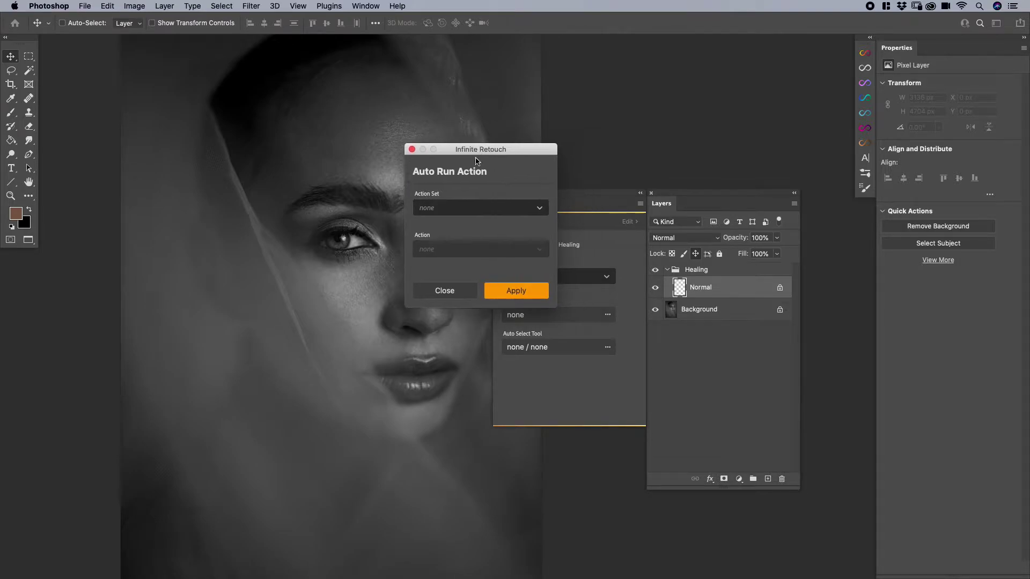
pyautogui.click(460, 213)
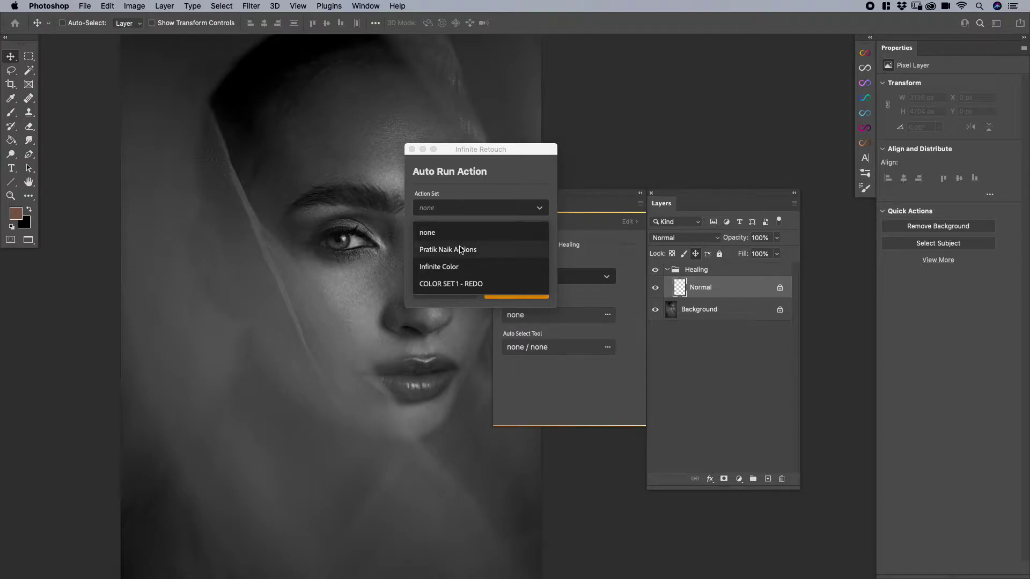
pyautogui.click(441, 252)
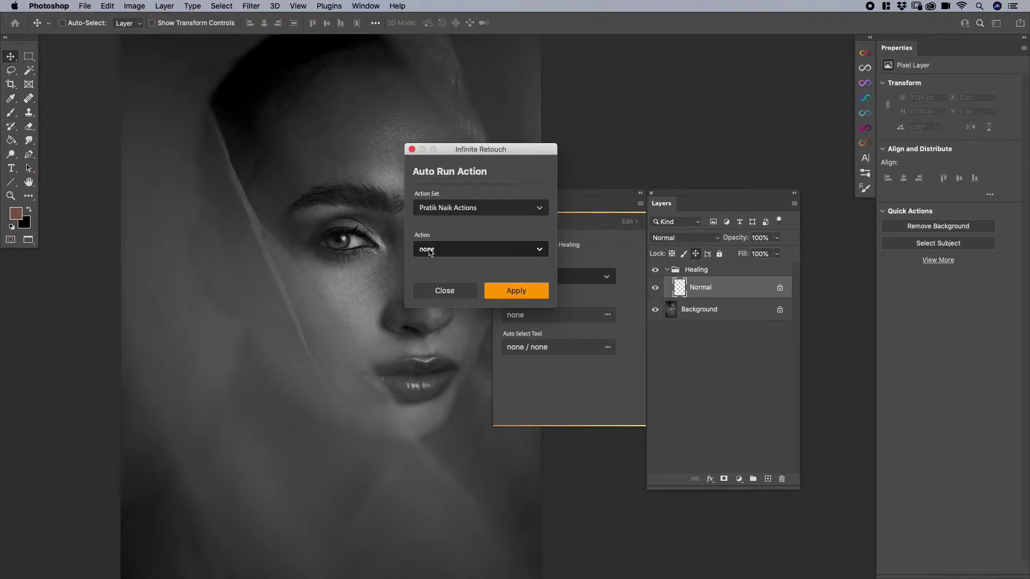
pyautogui.click(448, 208)
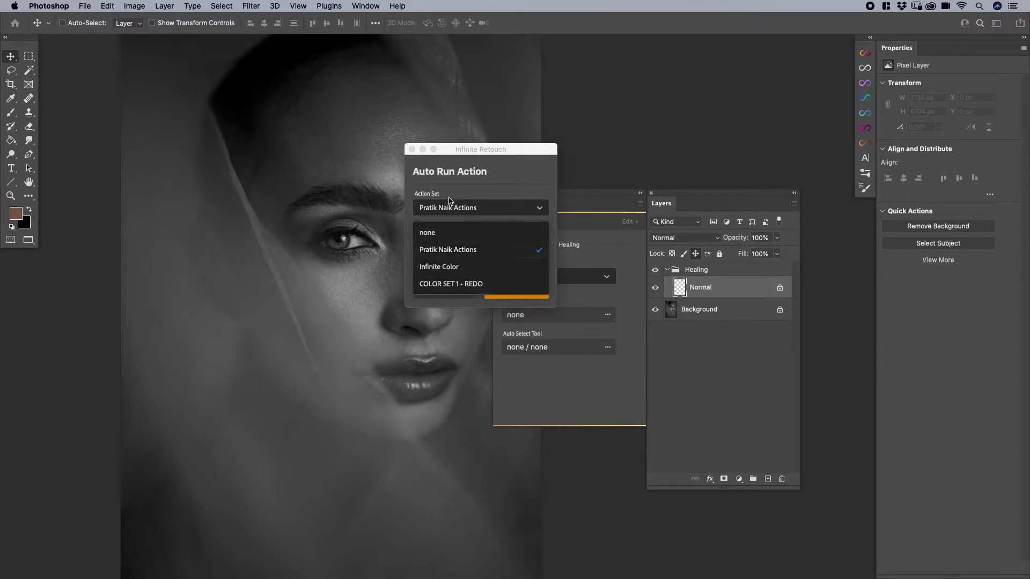
pyautogui.click(437, 249)
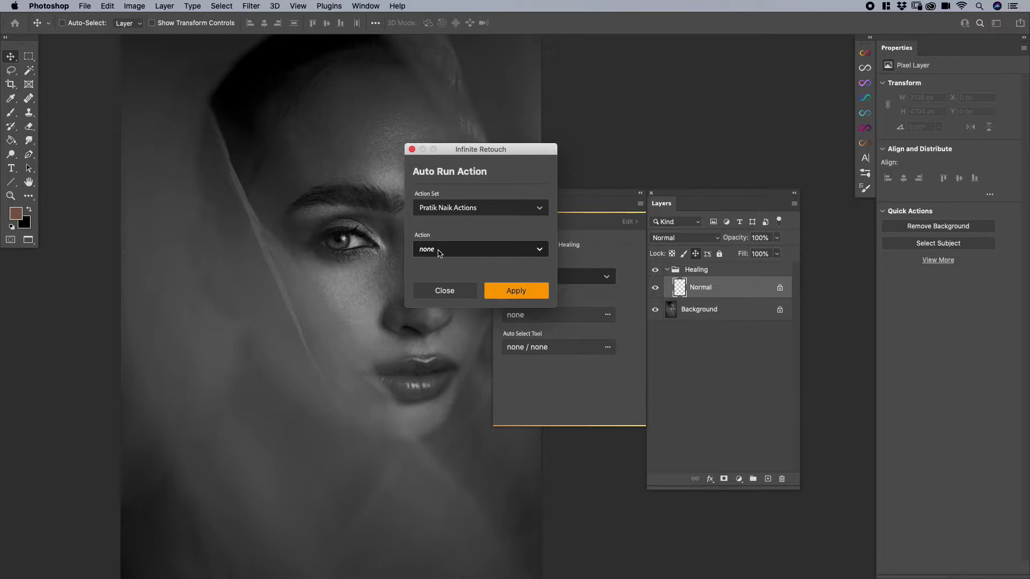
pyautogui.click(439, 252)
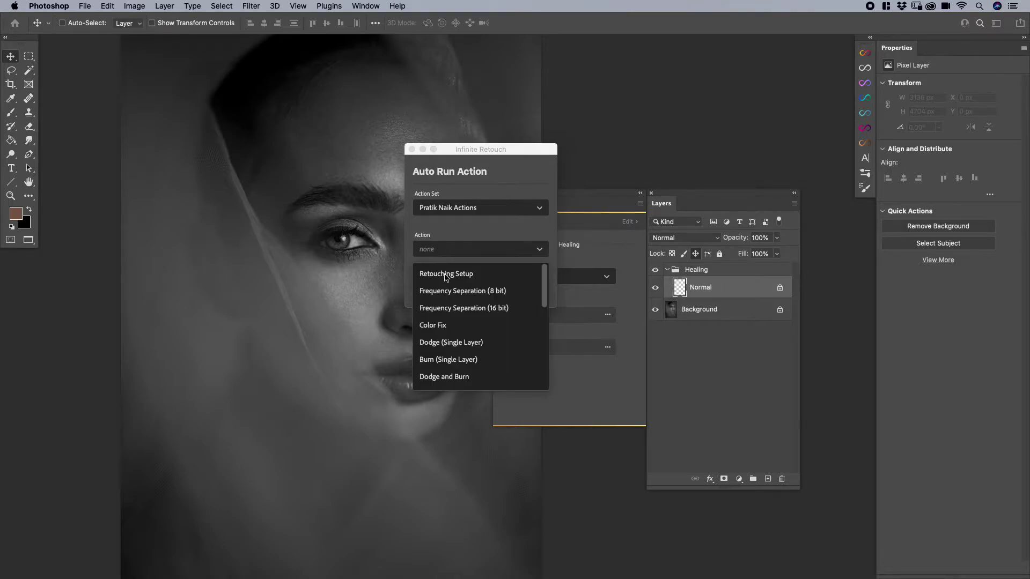
pyautogui.scroll(-2, 463, 325)
pyautogui.scroll(-8, 460, 325)
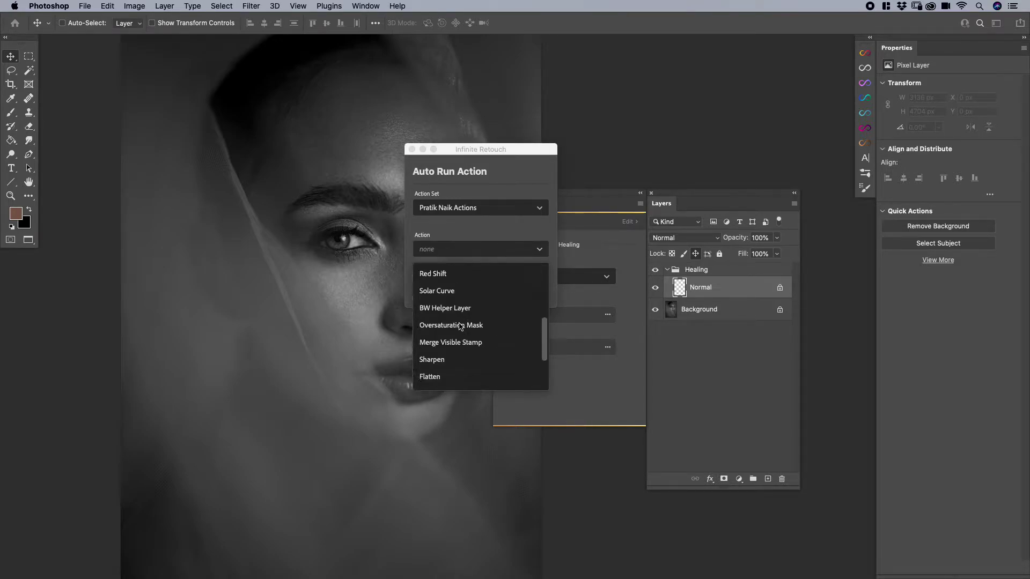
pyautogui.click(432, 363)
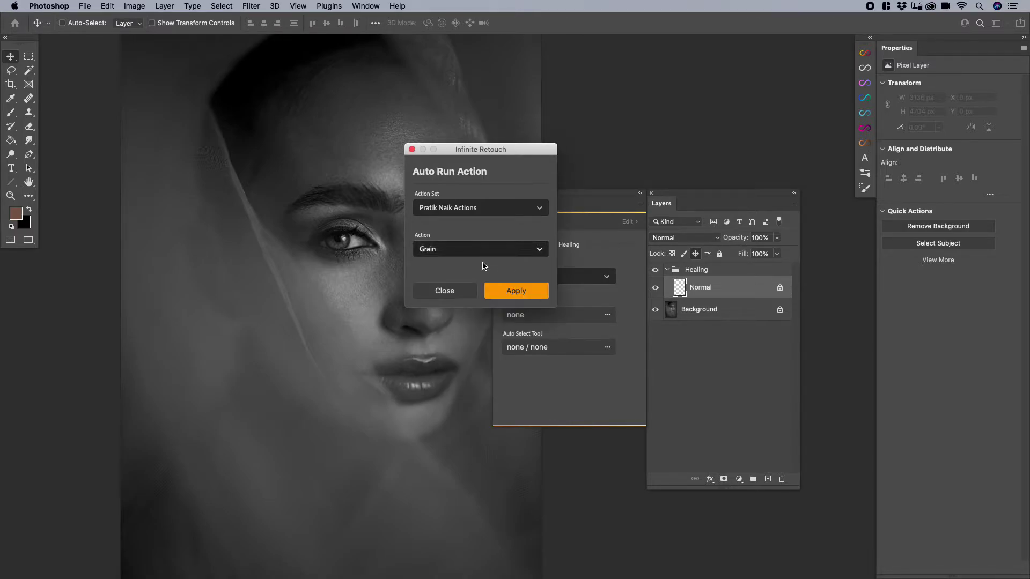
pyautogui.click(498, 290)
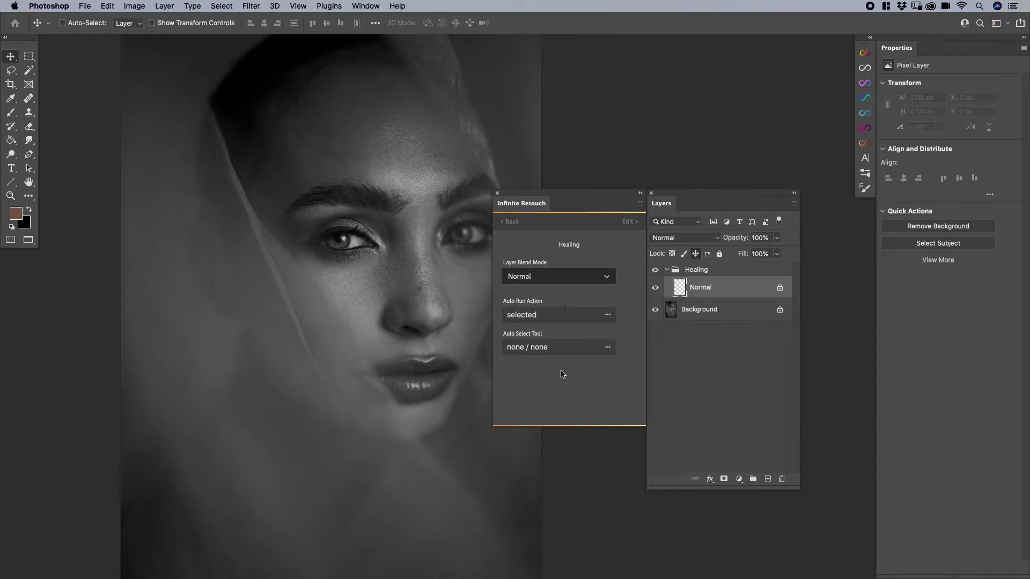
# Run Healing Normal with its Grain auto-action and select the new Layer 1
pyautogui.click(505, 220)
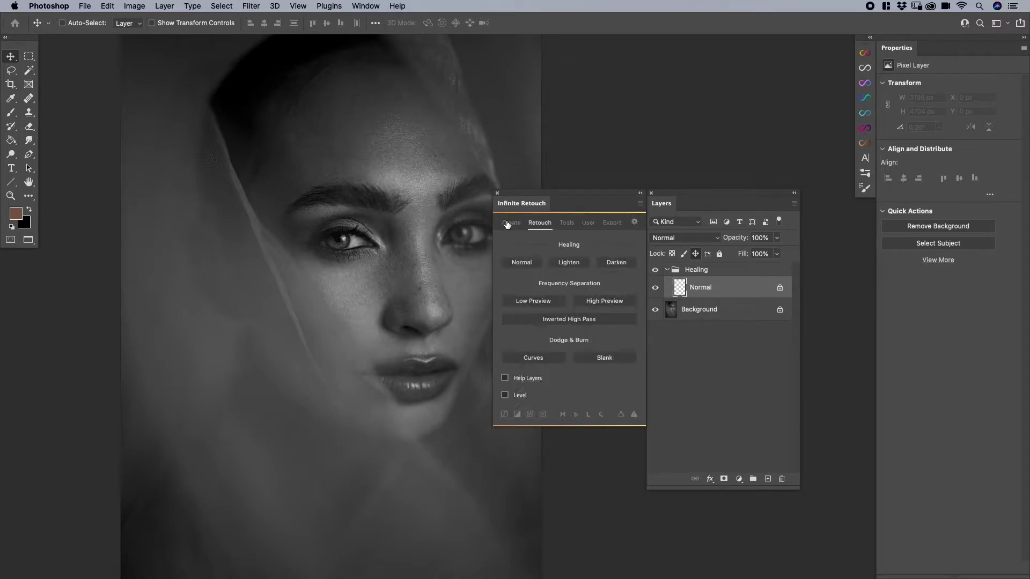
pyautogui.click(521, 262)
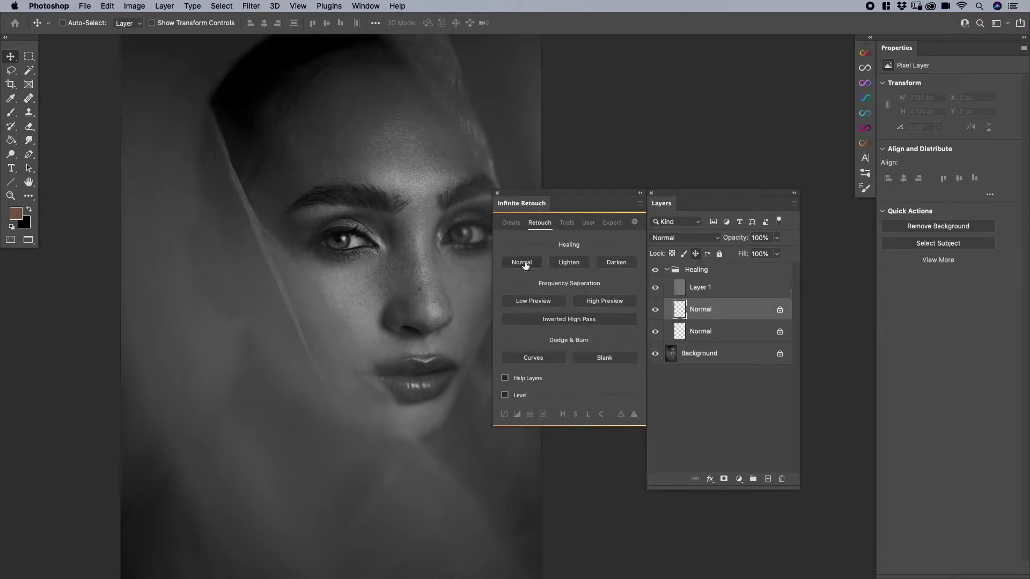
pyautogui.click(700, 293)
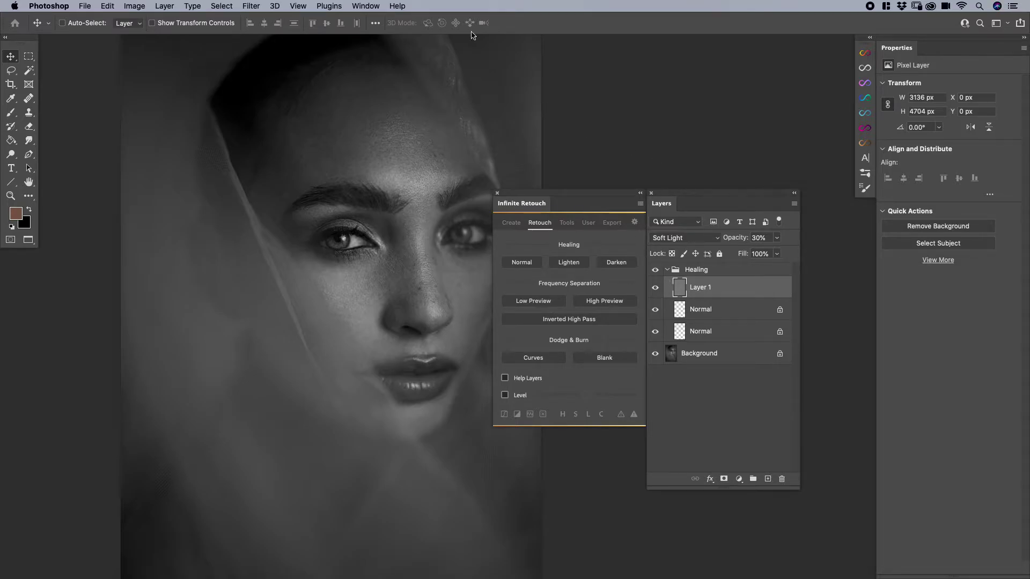
# Show the Actions panel and turn off Button Mode to list the actions
pyautogui.click(365, 6)
pyautogui.click(384, 85)
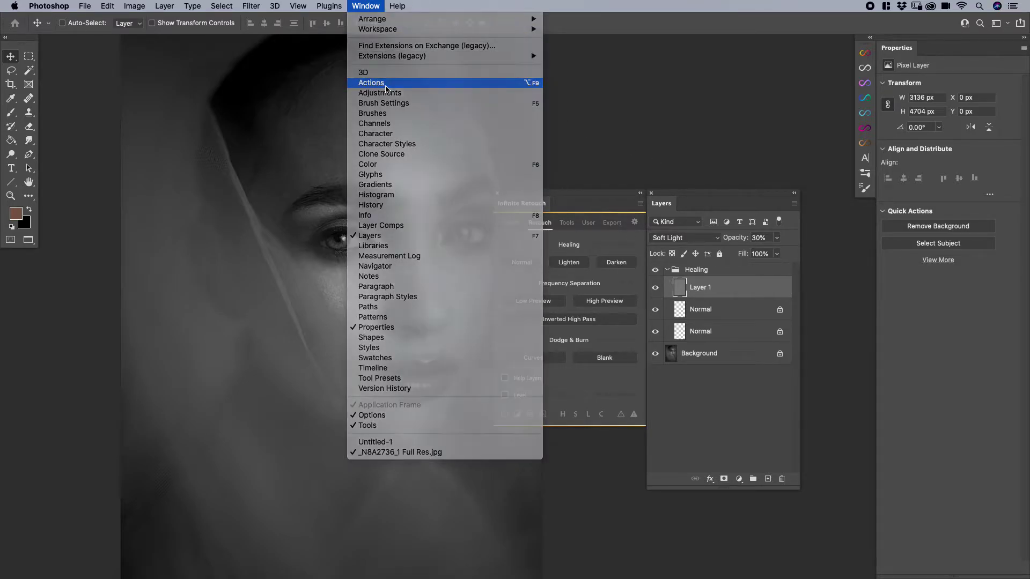
pyautogui.click(1025, 316)
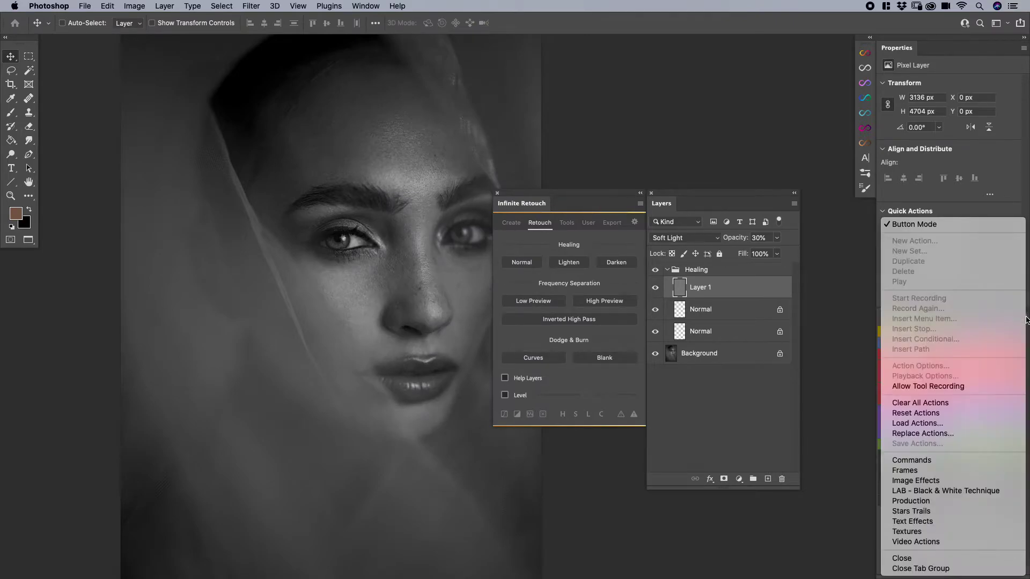
pyautogui.click(918, 225)
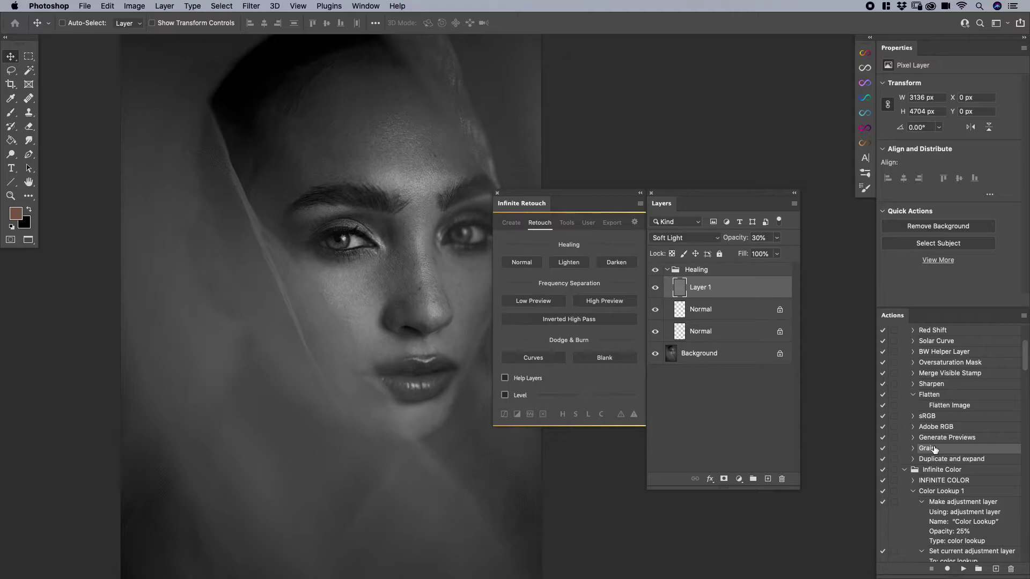
pyautogui.scroll(5, 934, 449)
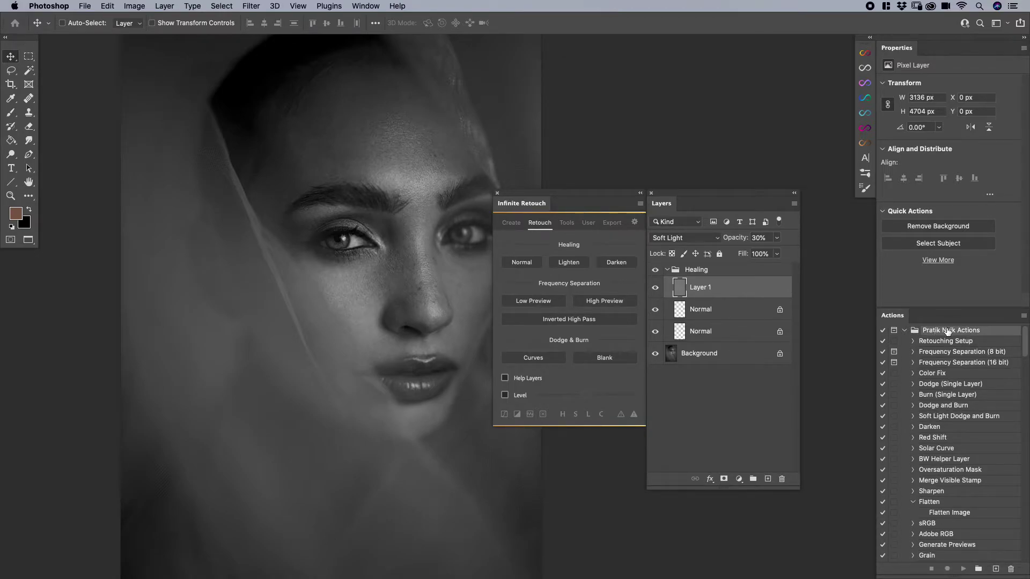
# Set Healing Normal's Auto Run Action set back to none and apply
pyautogui.rightClick(519, 263)
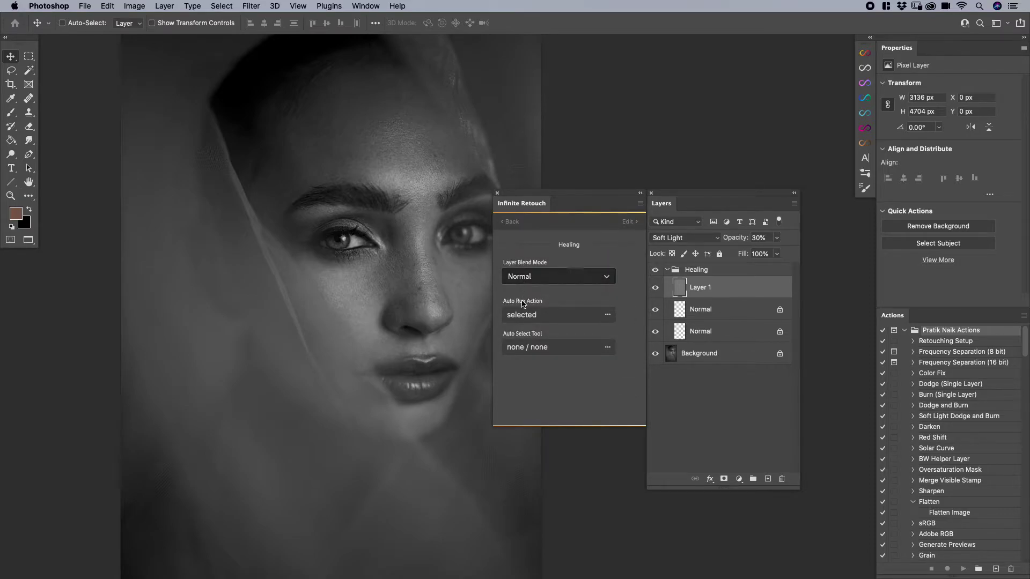
pyautogui.click(532, 316)
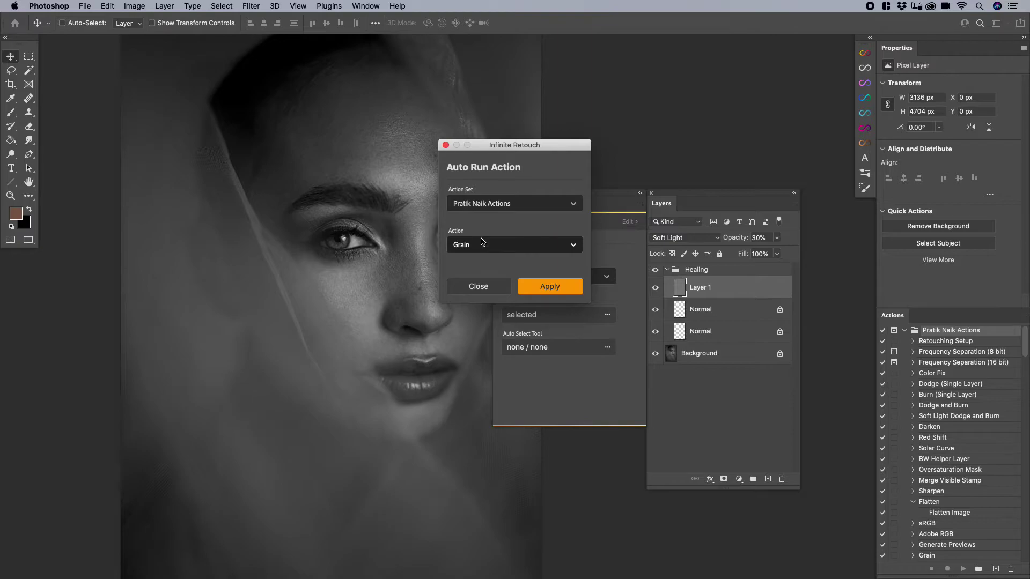
pyautogui.click(472, 204)
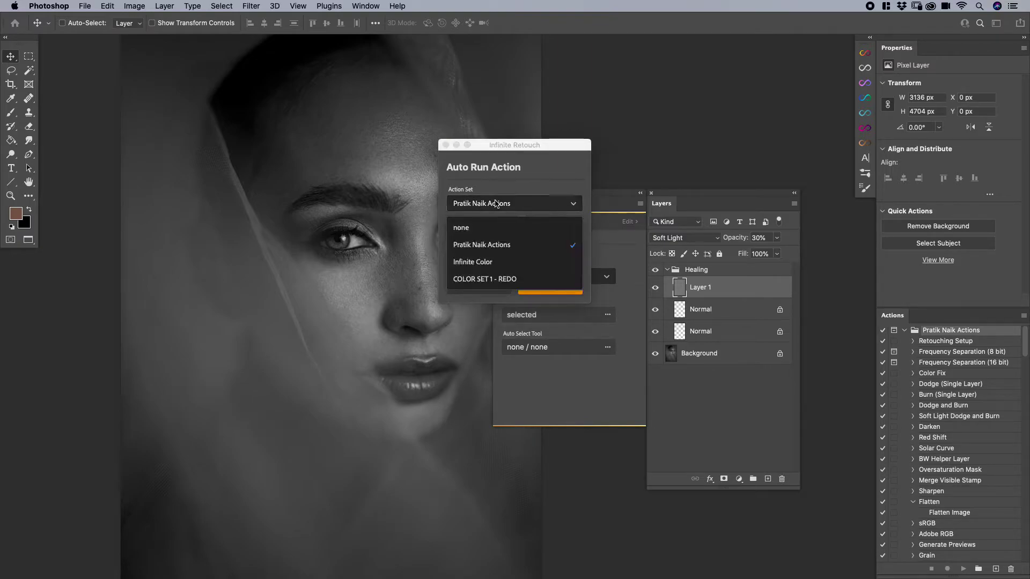
pyautogui.click(494, 245)
pyautogui.click(545, 288)
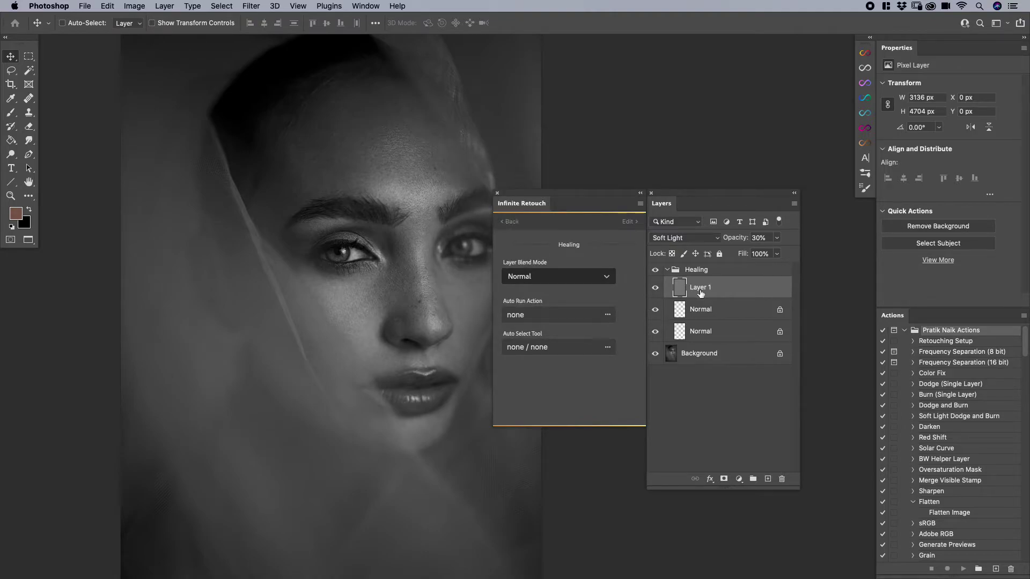
# Drag Layer 1 and the extra Normal layer to the Layers panel trash
pyautogui.moveTo(740, 293); pyautogui.dragTo(782, 478)
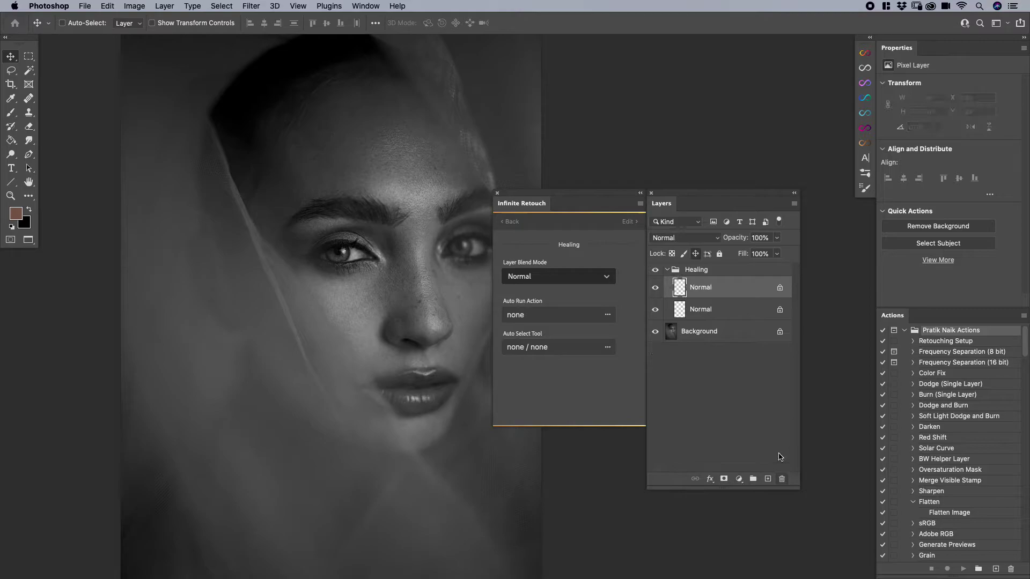
pyautogui.moveTo(699, 290); pyautogui.dragTo(781, 479)
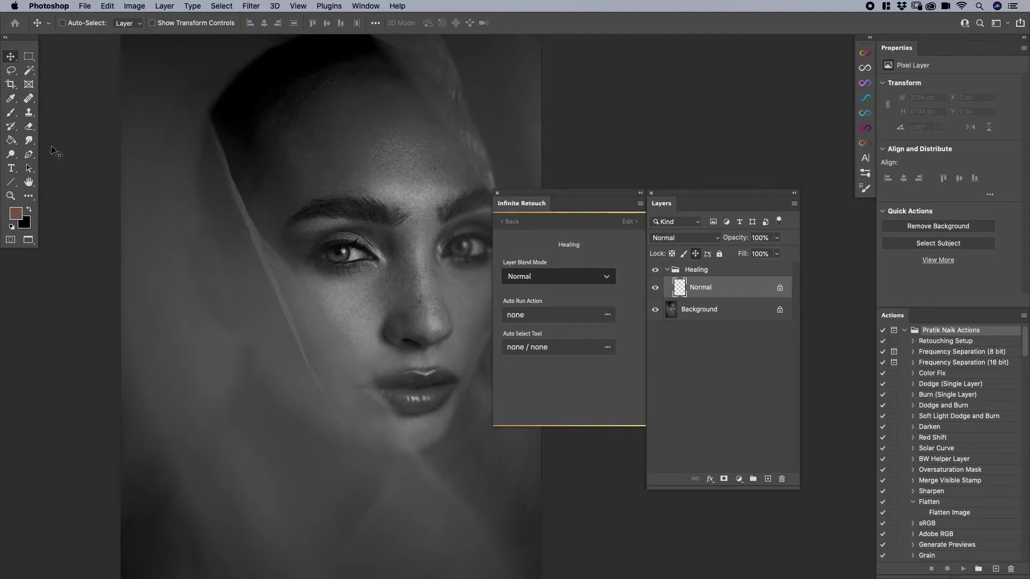
# Set the Auto Select primary tool to Healing Brush, then run Healing Normal to test it
pyautogui.click(534, 347)
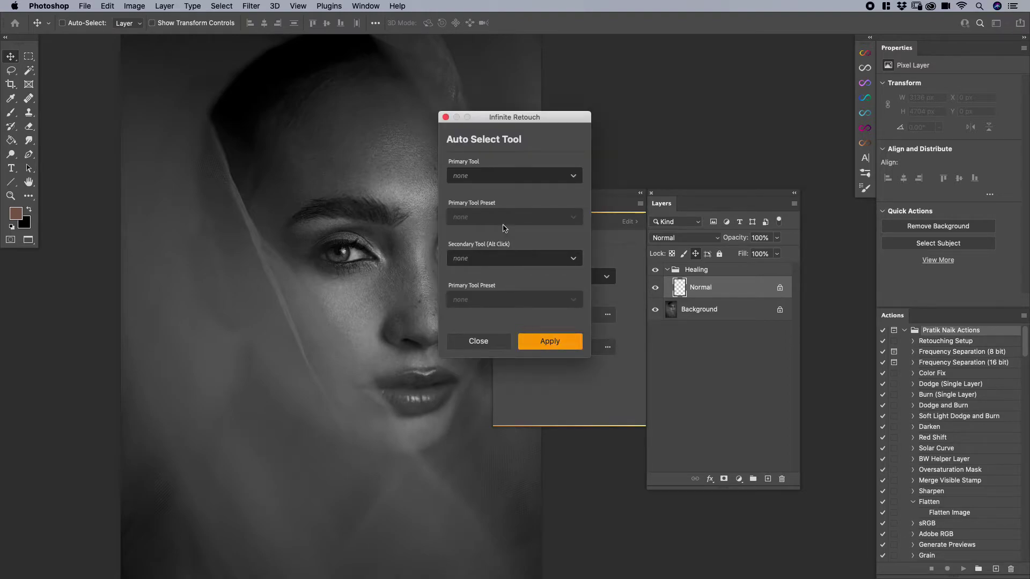
pyautogui.click(485, 180)
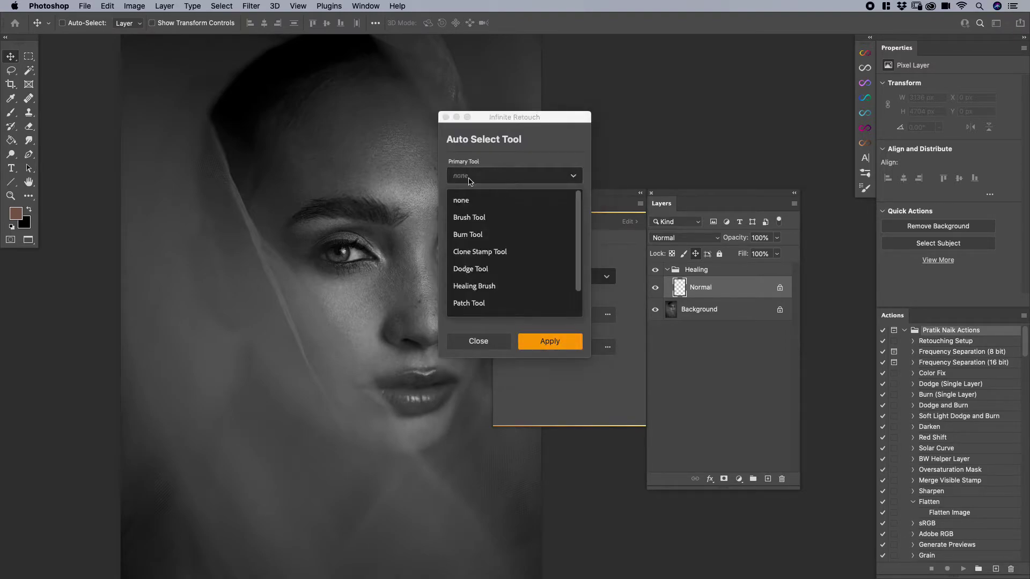
pyautogui.click(484, 170)
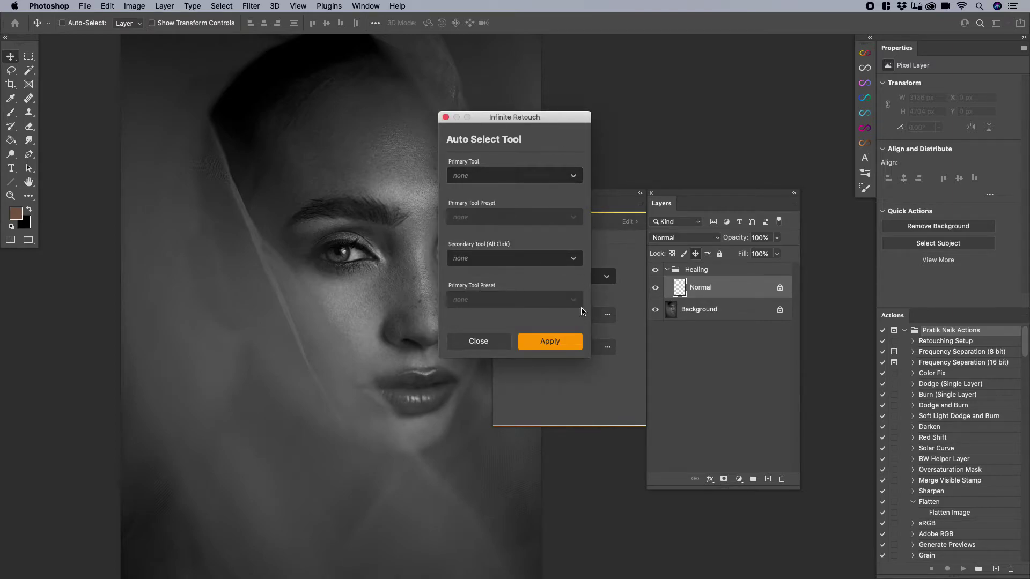
pyautogui.click(479, 180)
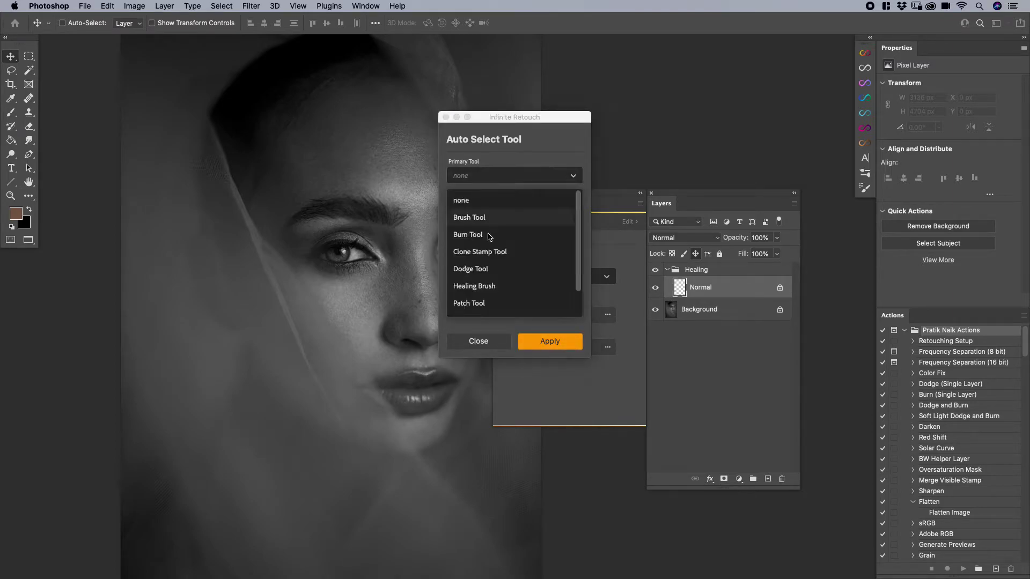
pyautogui.scroll(-1, 490, 257)
pyautogui.click(485, 272)
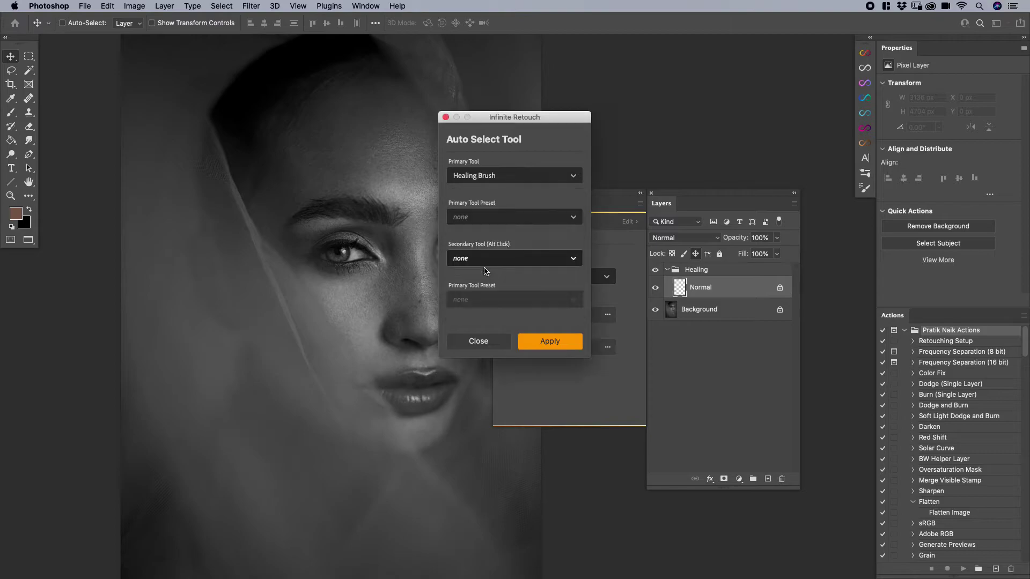
pyautogui.click(549, 341)
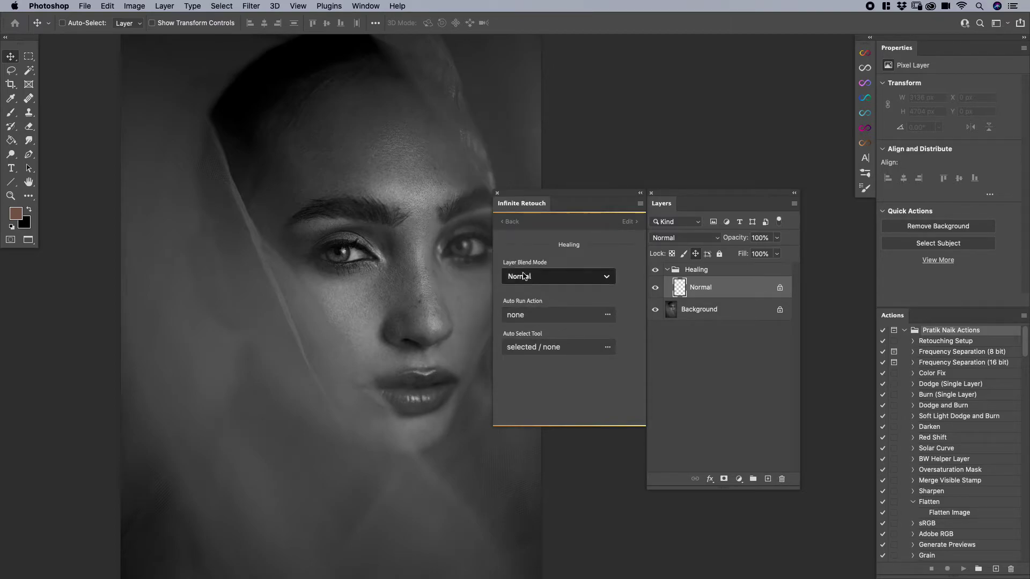
pyautogui.click(516, 224)
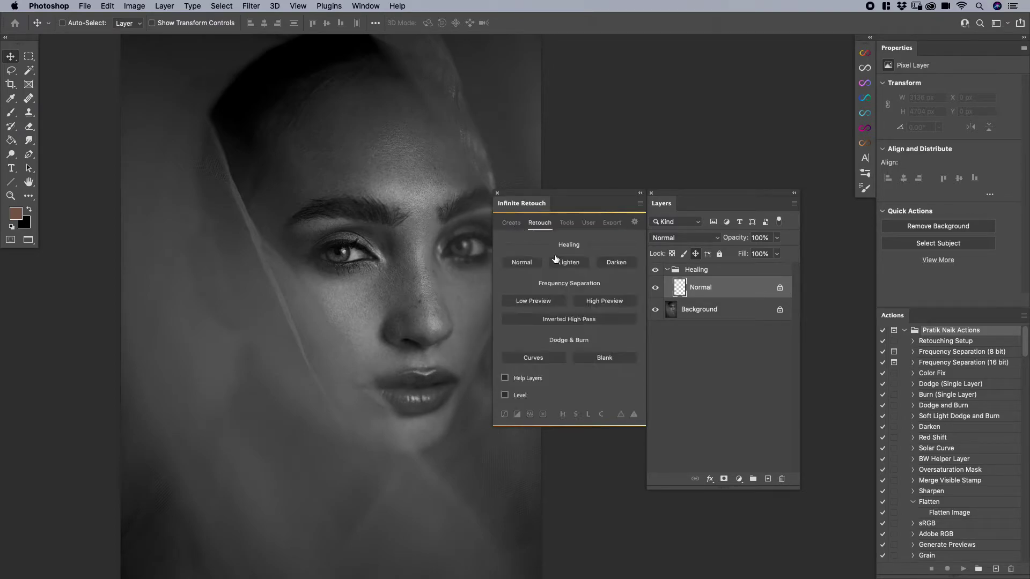
pyautogui.click(509, 260)
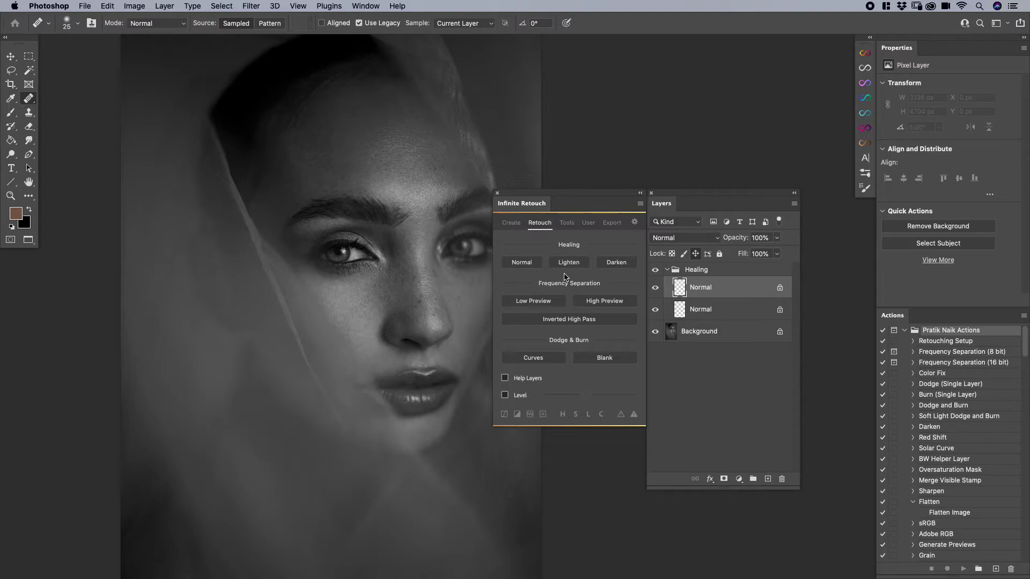
# Assign the Workflow Healing Brush 9px primary tool preset, then run Healing Normal to test it
pyautogui.click(522, 262)
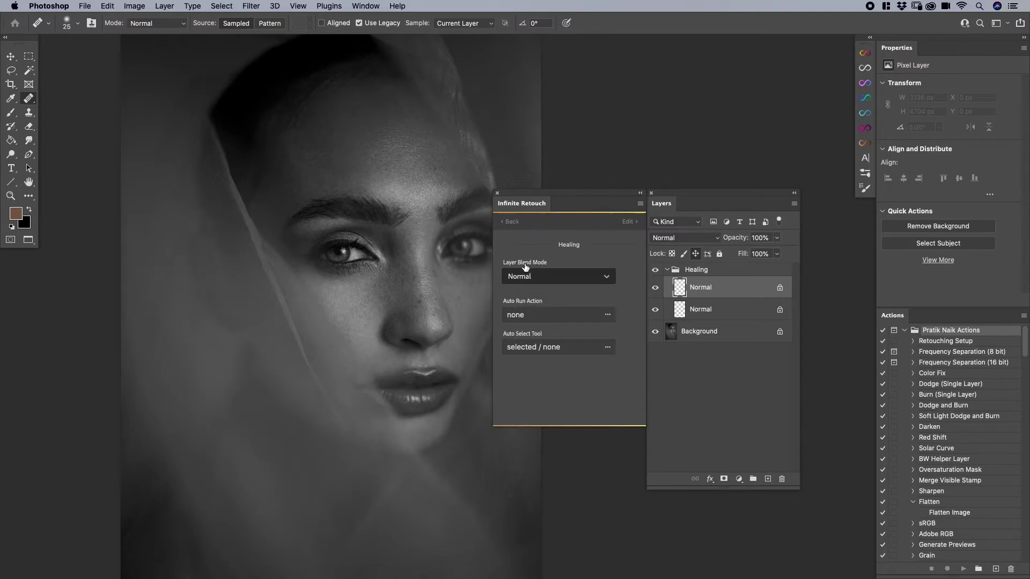
pyautogui.click(523, 345)
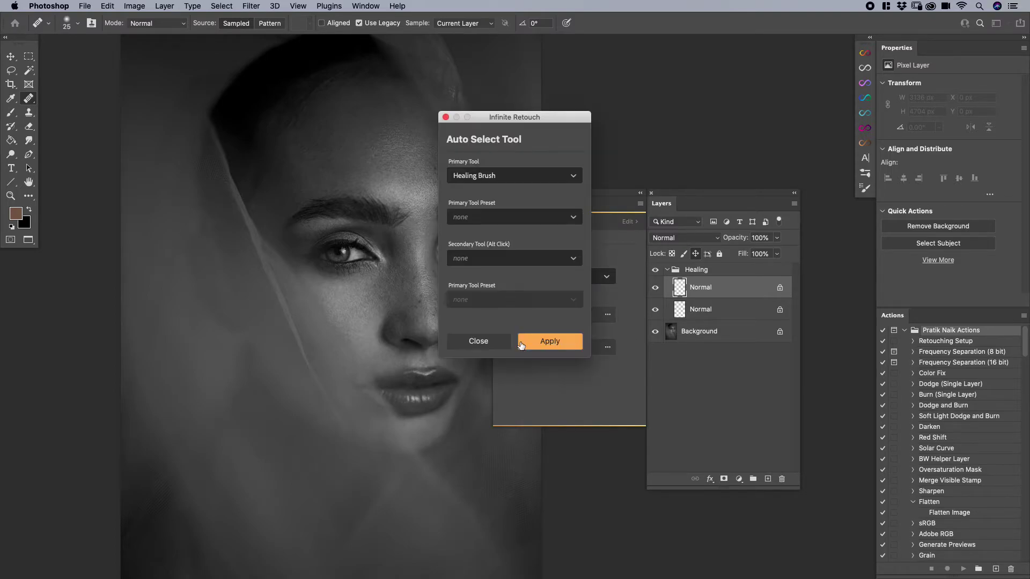
pyautogui.click(480, 217)
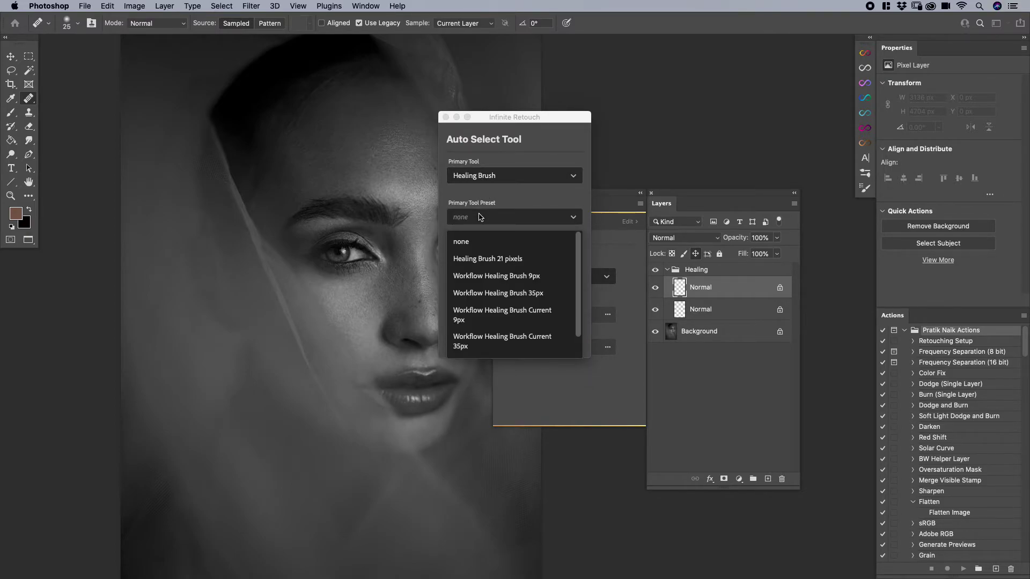
pyautogui.click(500, 277)
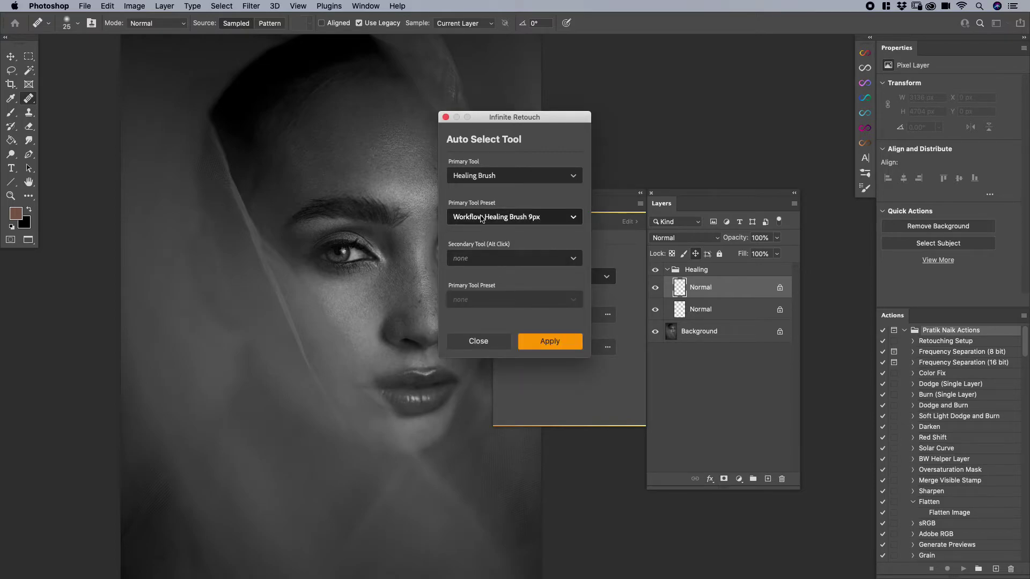
pyautogui.click(545, 341)
pyautogui.click(513, 221)
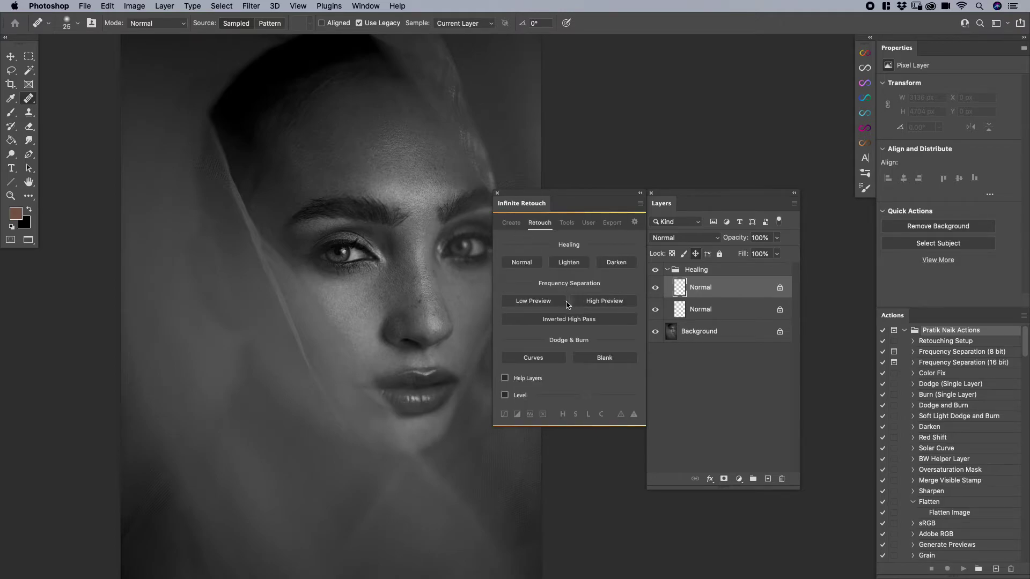
pyautogui.click(524, 263)
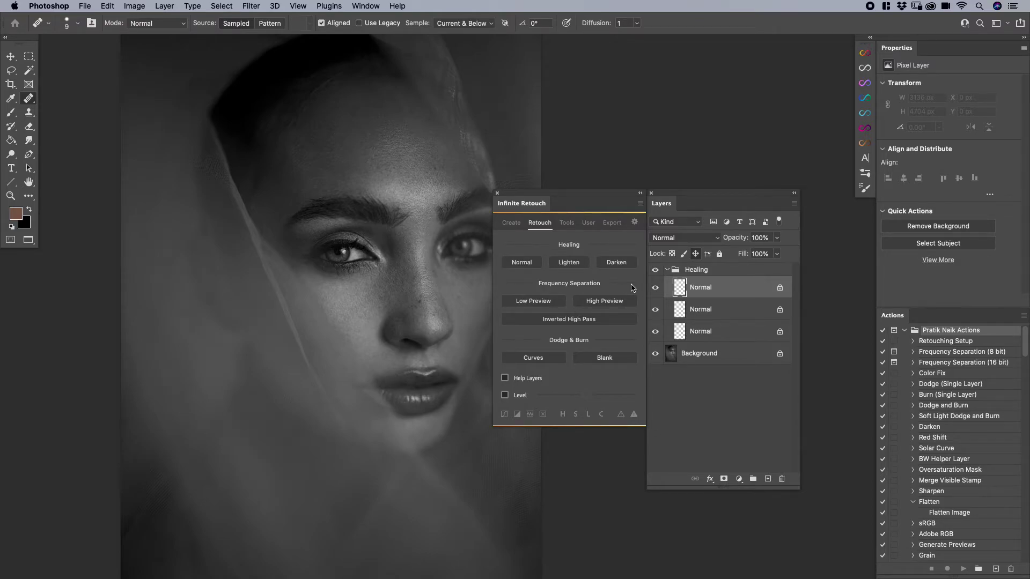
# Set Clone Stamp Tool as the Alt-click secondary tool, then run Healing Normal again
pyautogui.rightClick(519, 263)
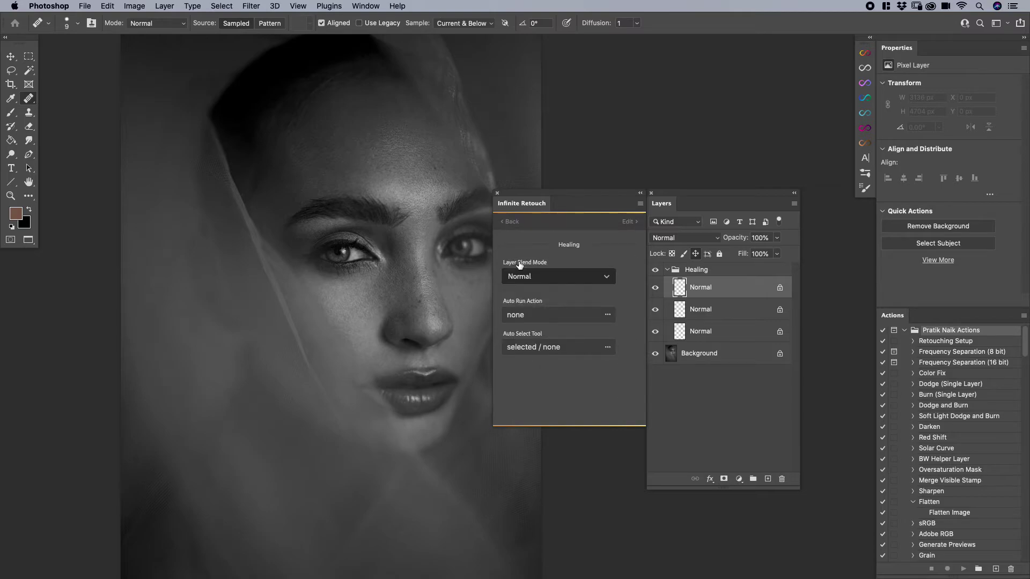
pyautogui.click(536, 347)
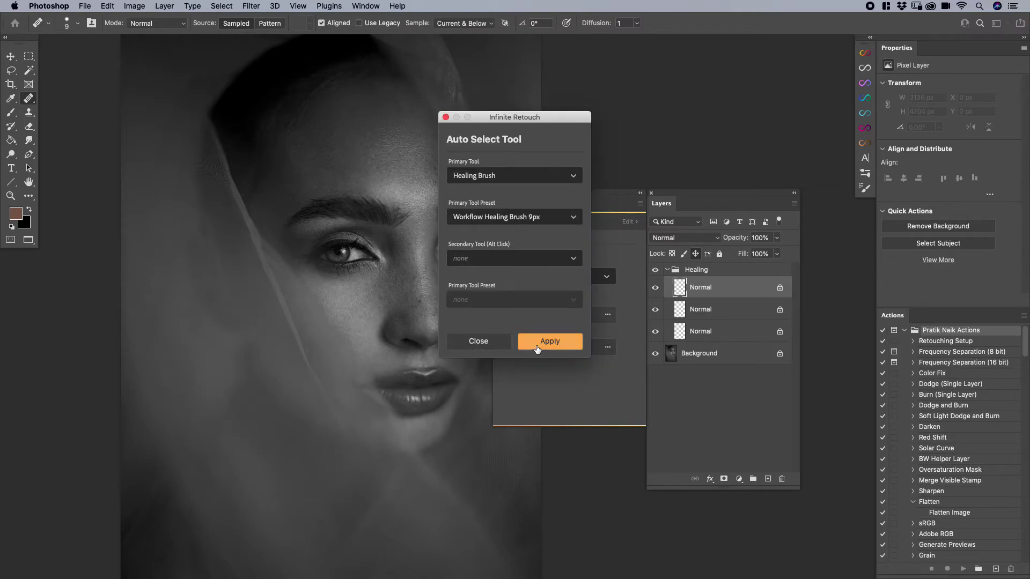
pyautogui.click(476, 264)
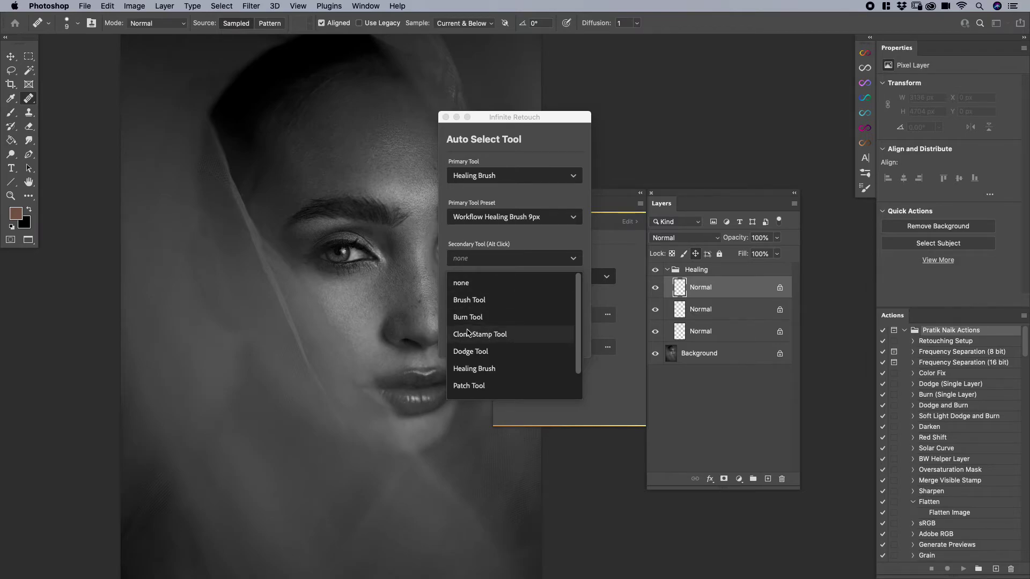
pyautogui.click(489, 335)
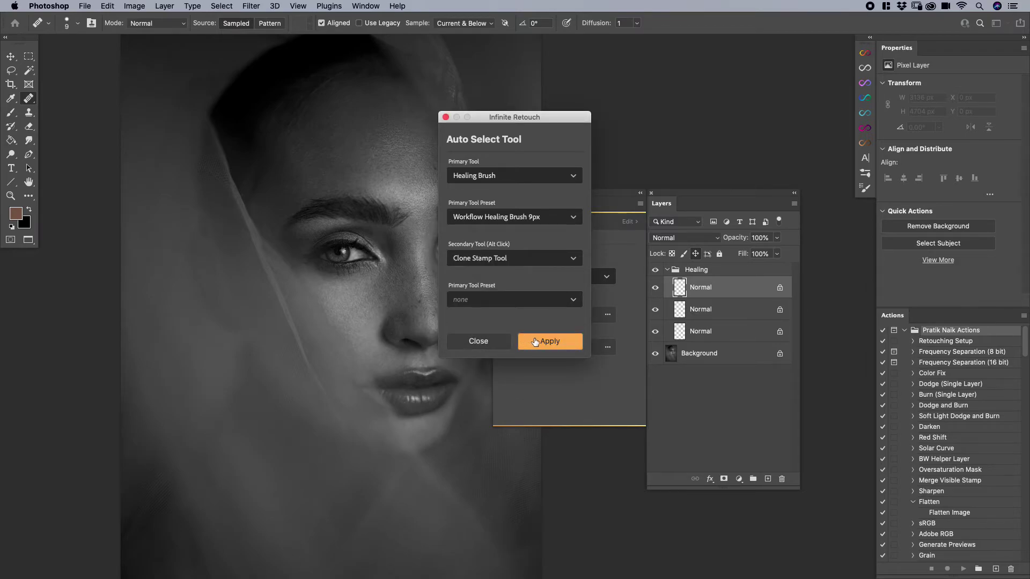
pyautogui.click(535, 341)
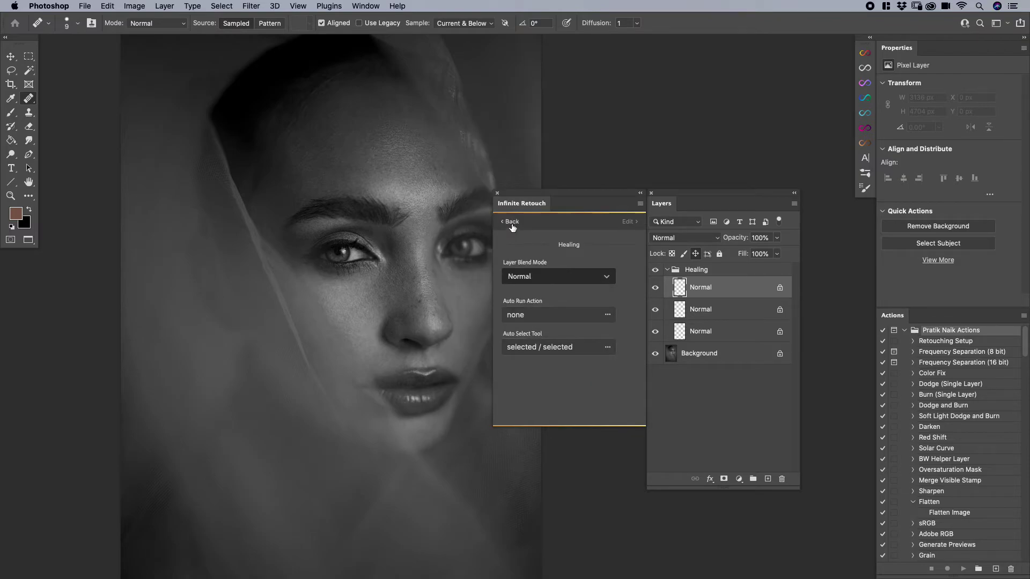
pyautogui.click(512, 226)
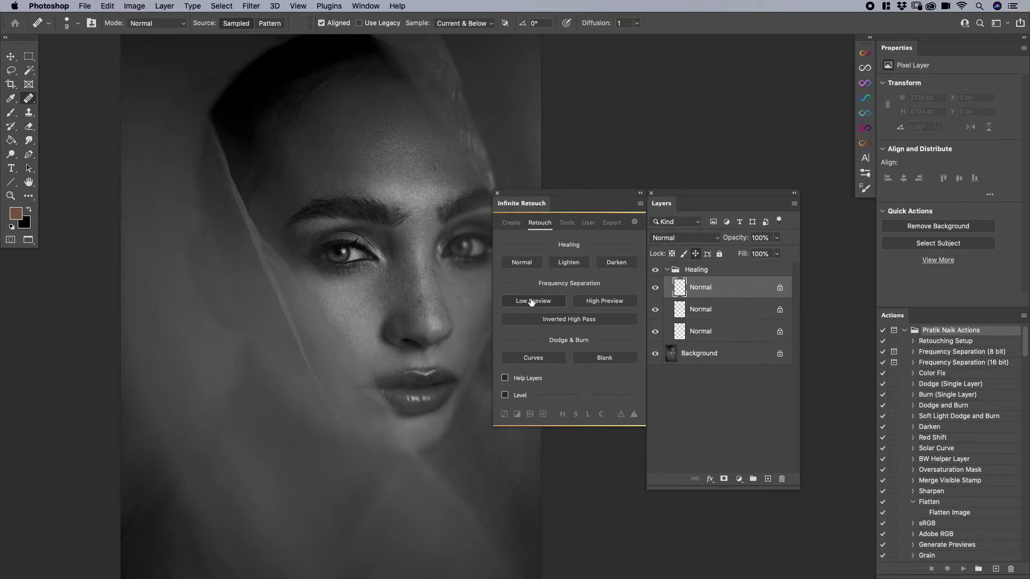
pyautogui.click(524, 263)
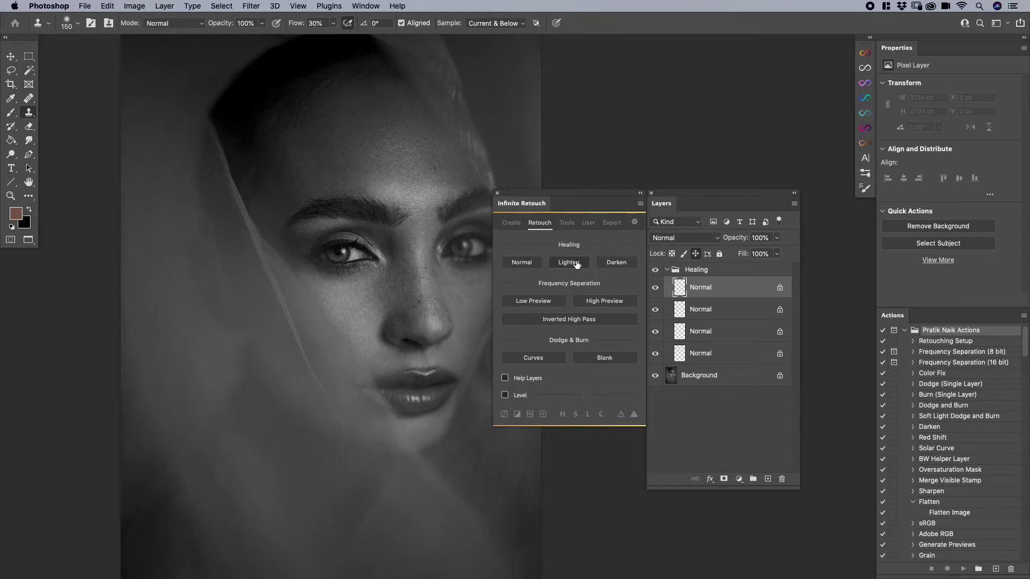
pyautogui.rightClick(522, 262)
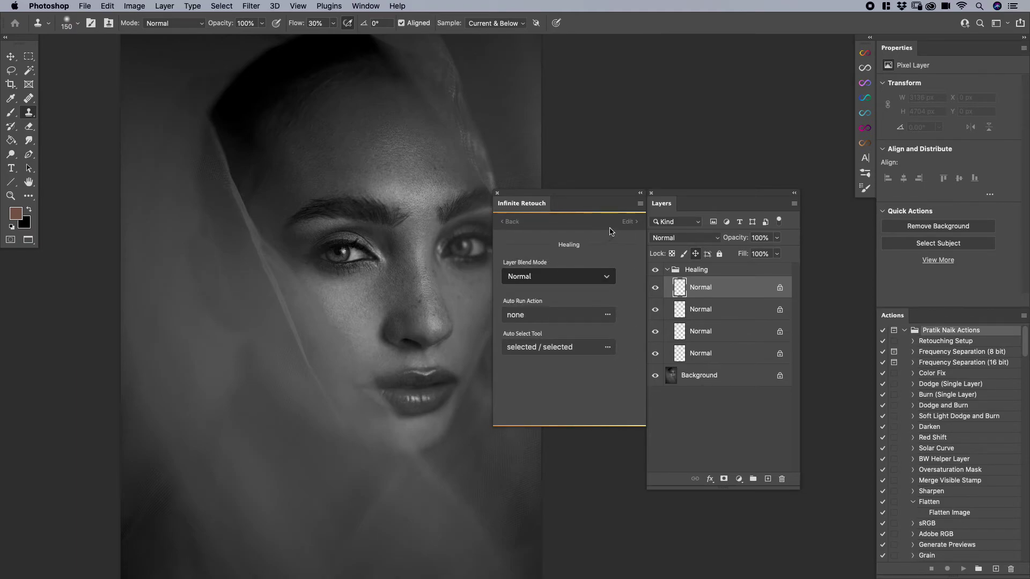
pyautogui.click(626, 222)
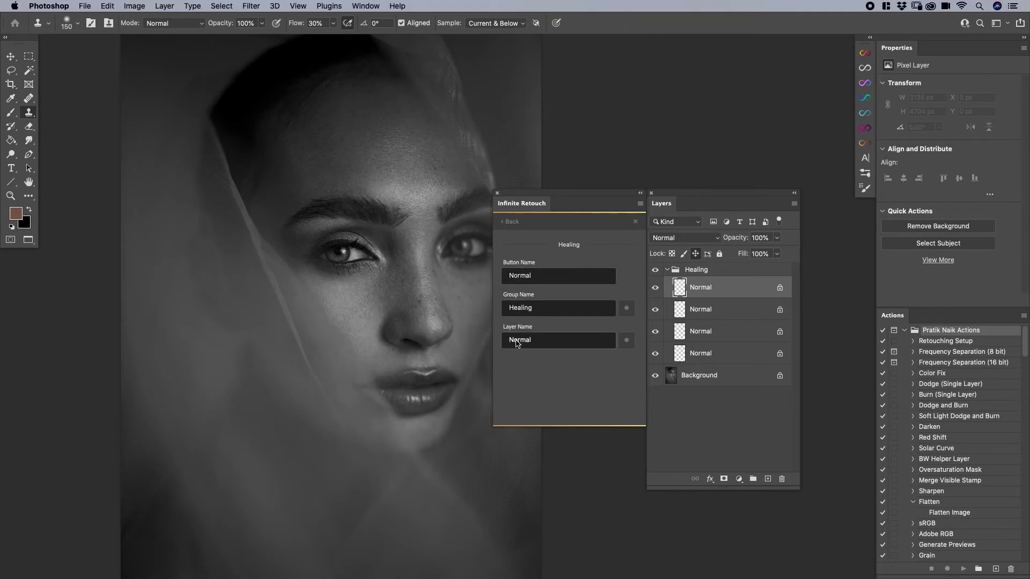
pyautogui.click(511, 222)
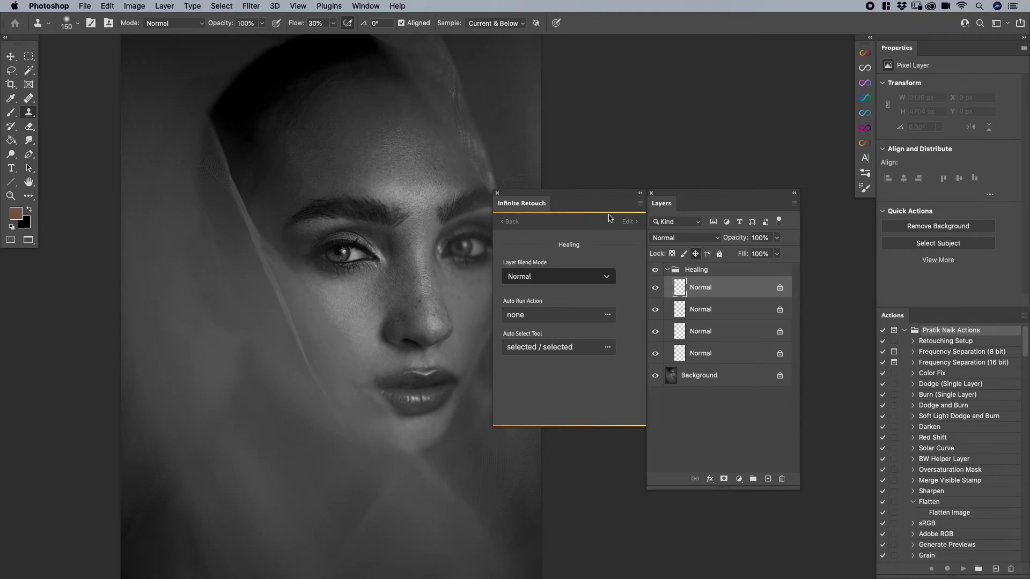
pyautogui.click(509, 222)
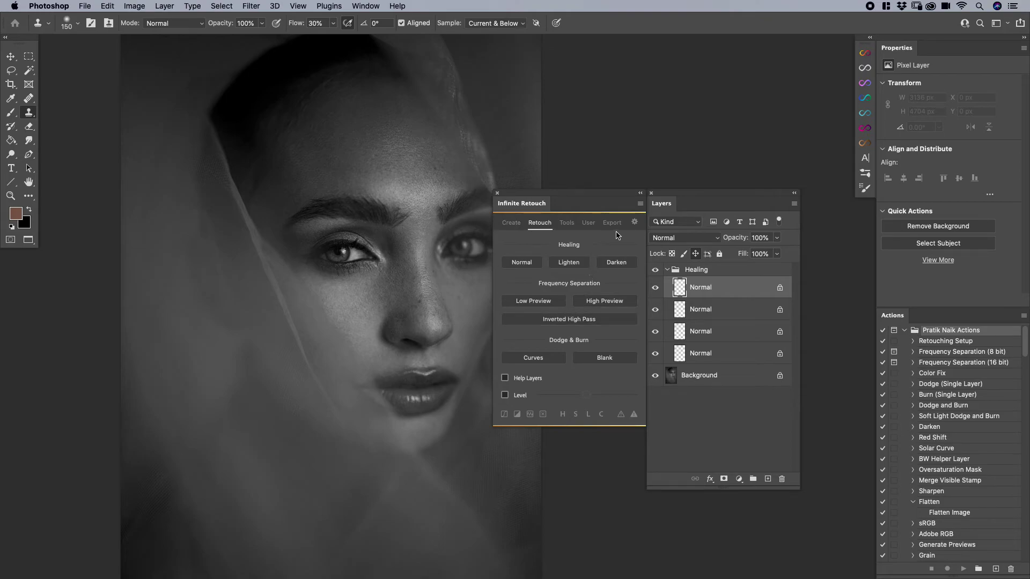
# Browse the general settings, then the Healing Normal and Dodge & Burn Curves settings pages
pyautogui.click(633, 223)
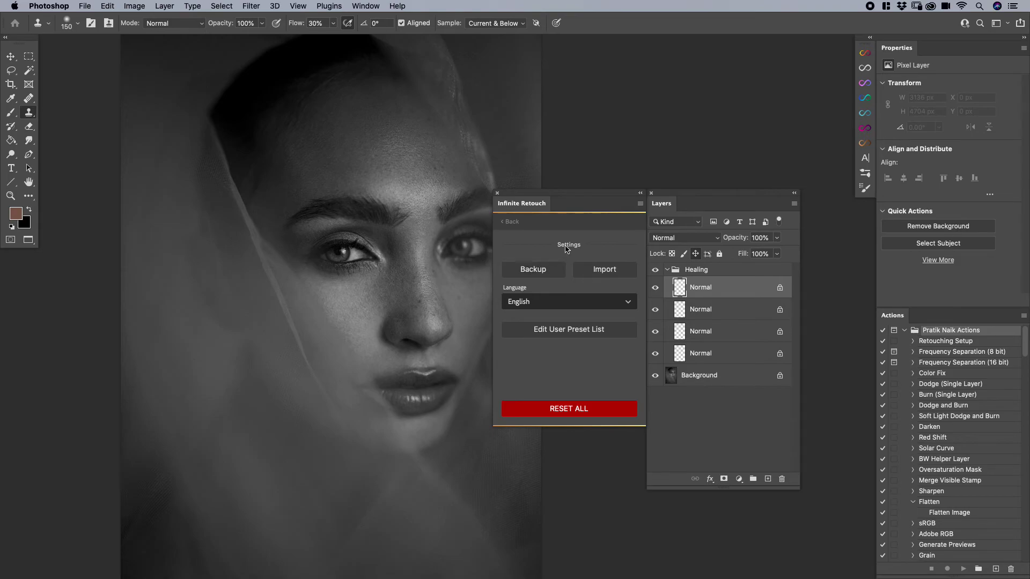
pyautogui.click(519, 223)
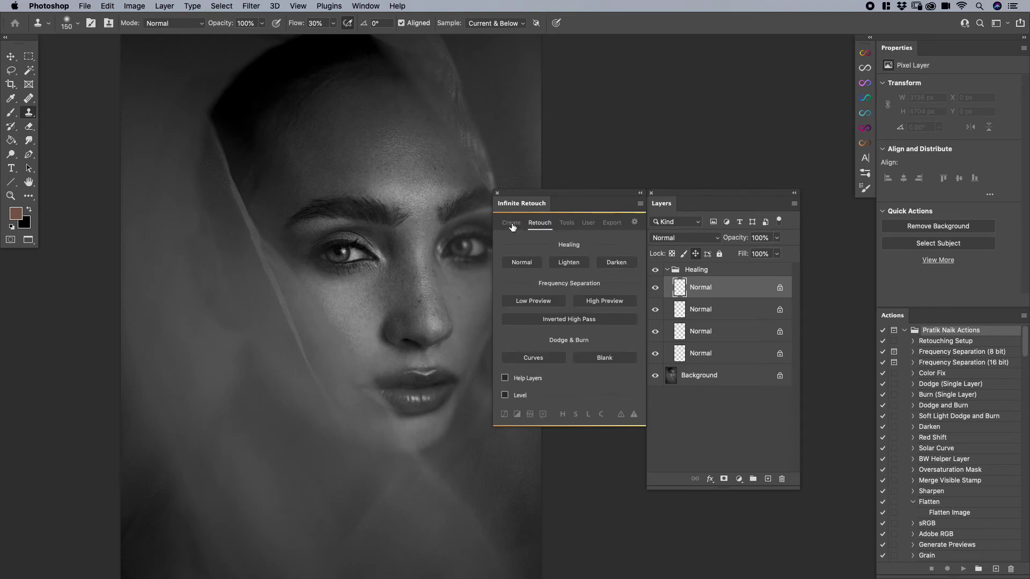
pyautogui.click(523, 264)
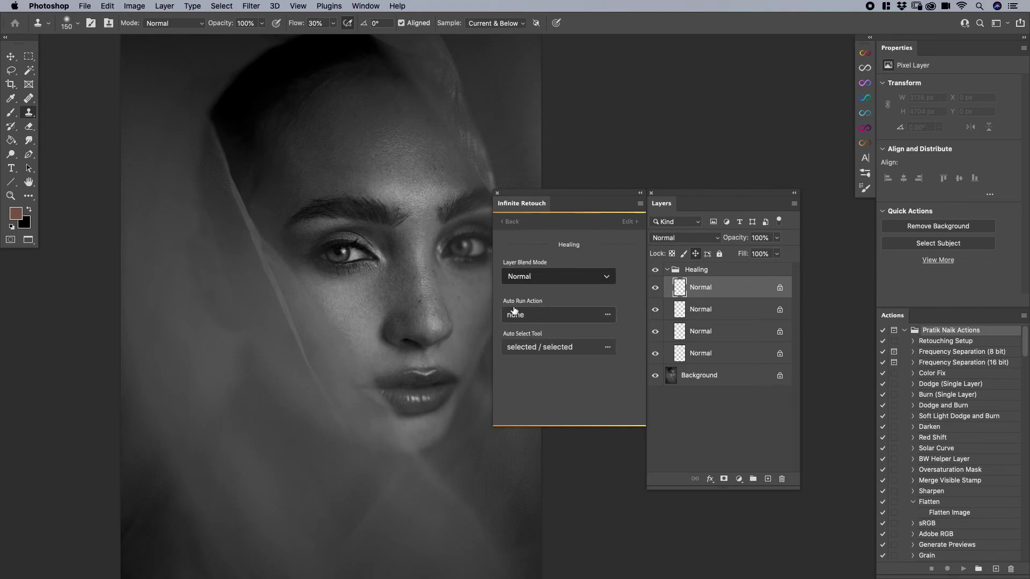
pyautogui.click(508, 221)
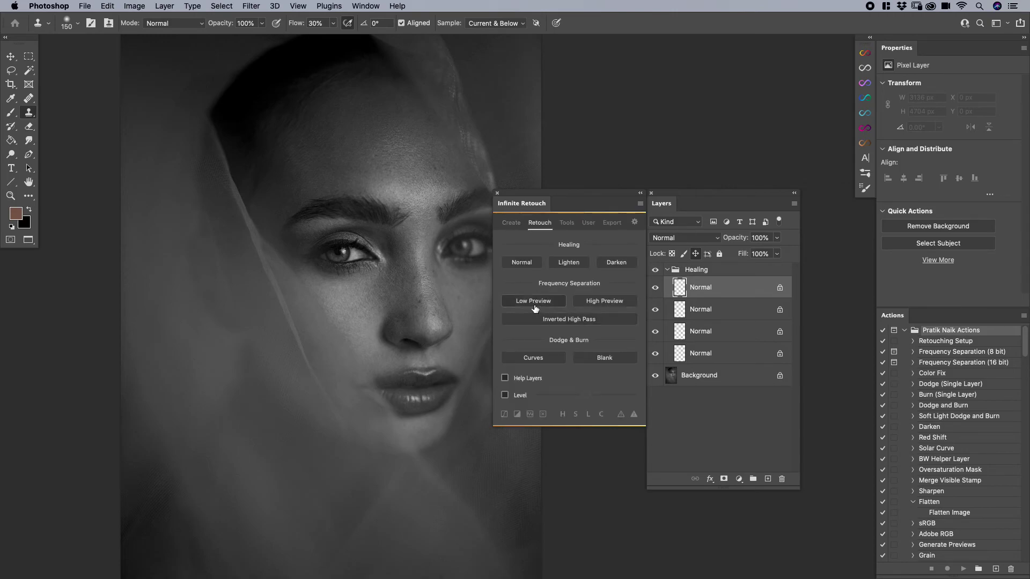
pyautogui.click(539, 358)
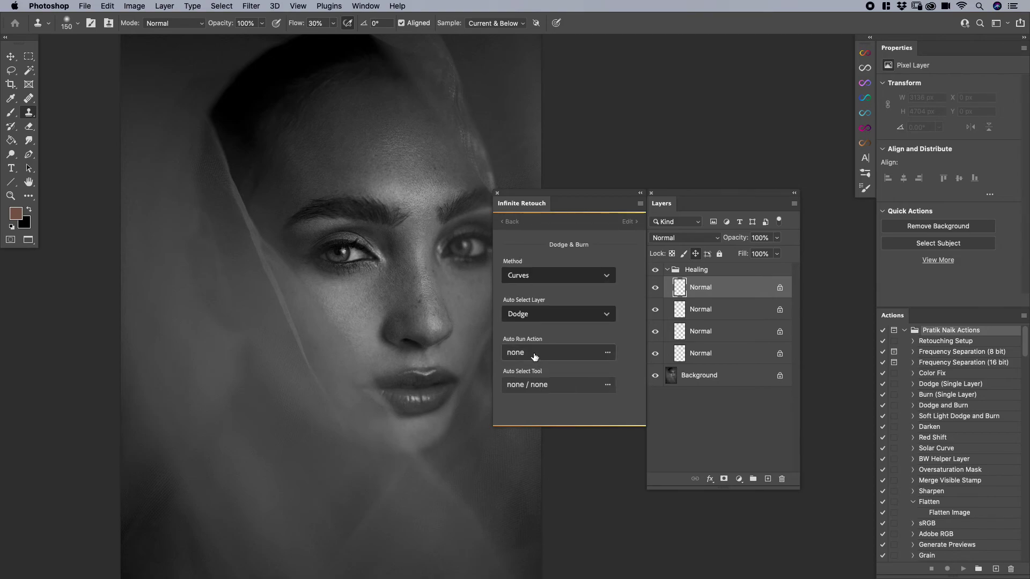
pyautogui.click(509, 228)
pyautogui.click(511, 223)
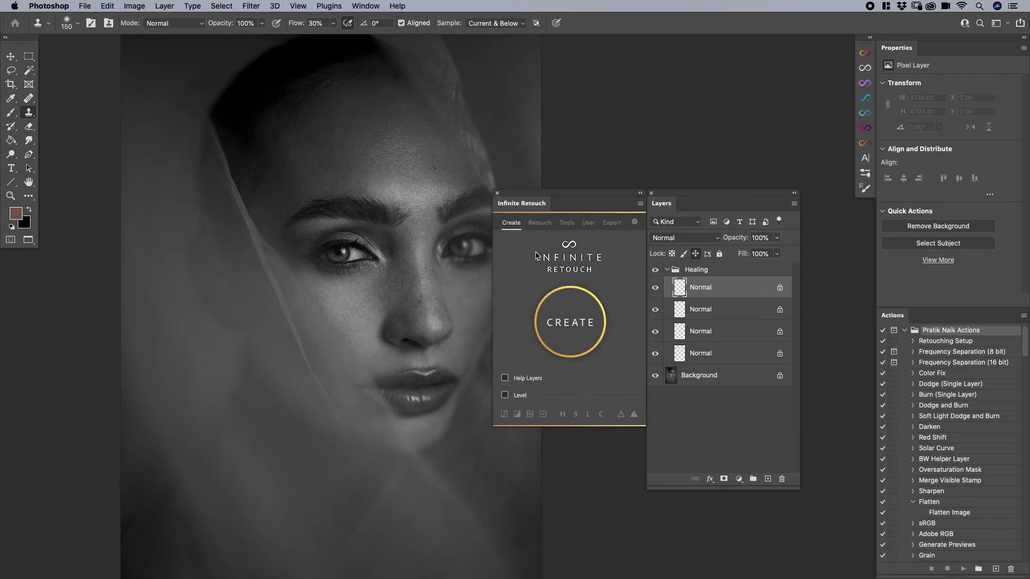
pyautogui.click(574, 327)
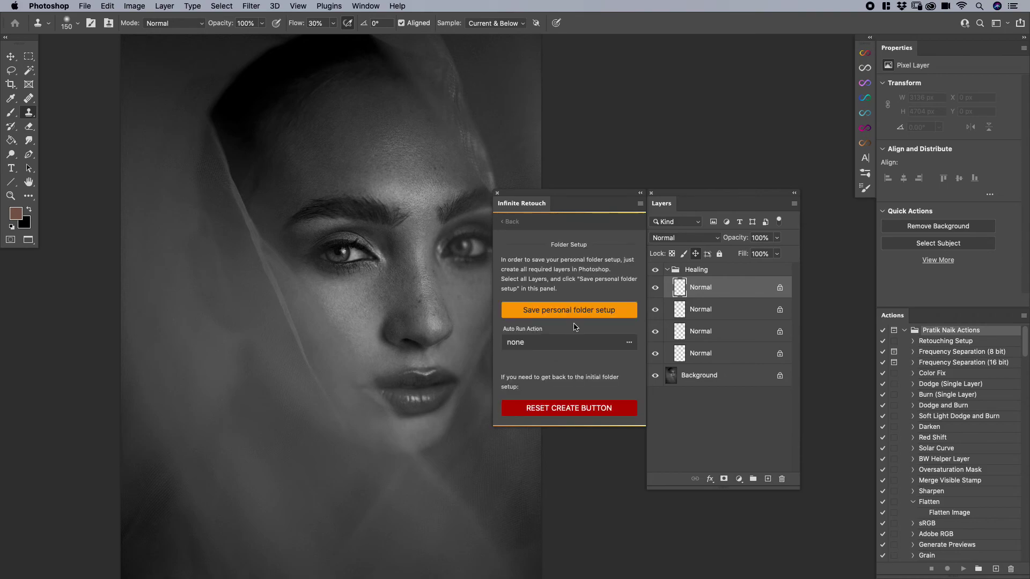
pyautogui.click(523, 346)
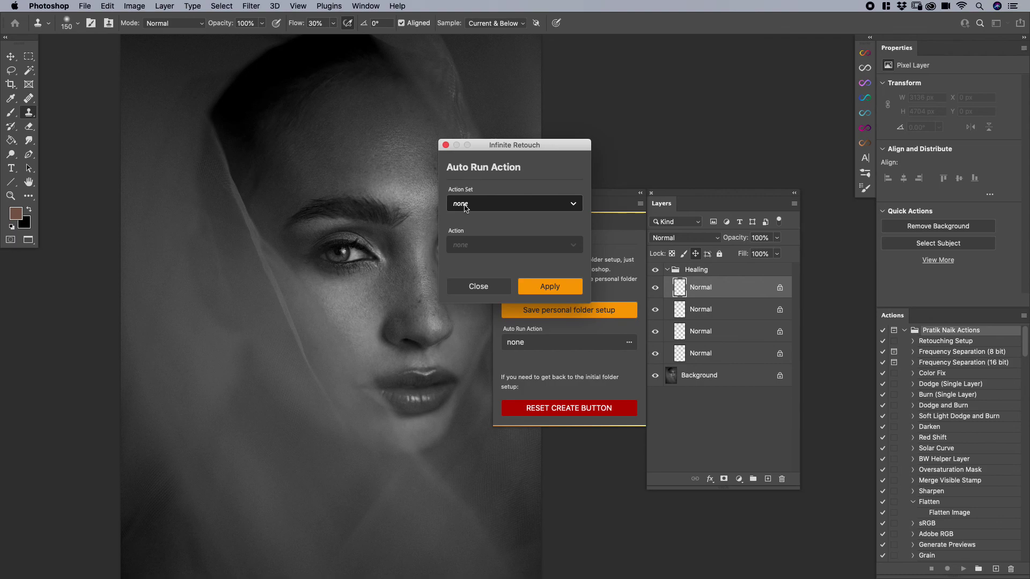
pyautogui.click(471, 285)
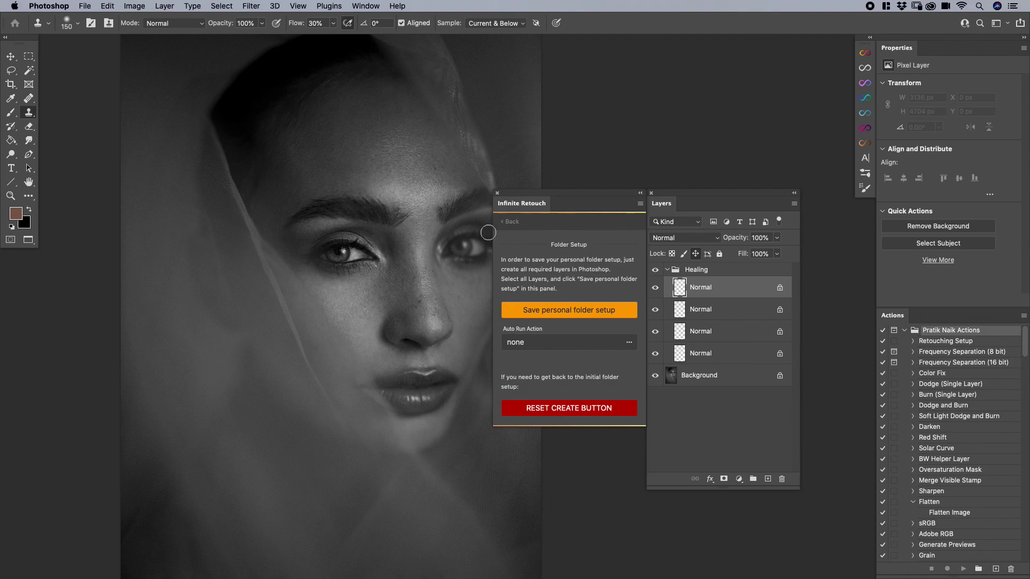
pyautogui.click(512, 221)
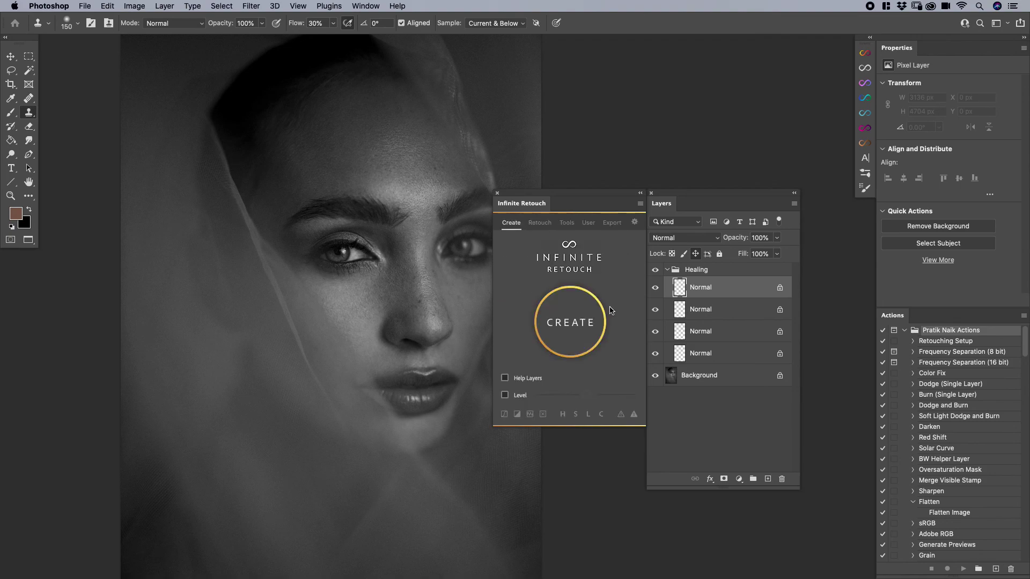